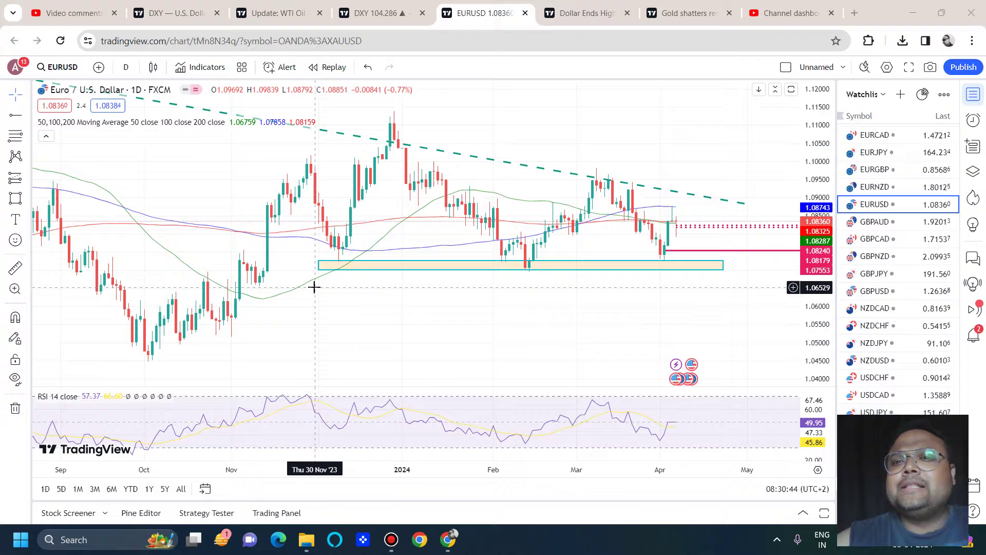
- Open the news article "Dollar Ends Higher on US Labor Market Strength" and read its opening paragraphs on payrolls and earnings
scroll(313, 286, "up", 3)
scroll(354, 282, "down", 3)
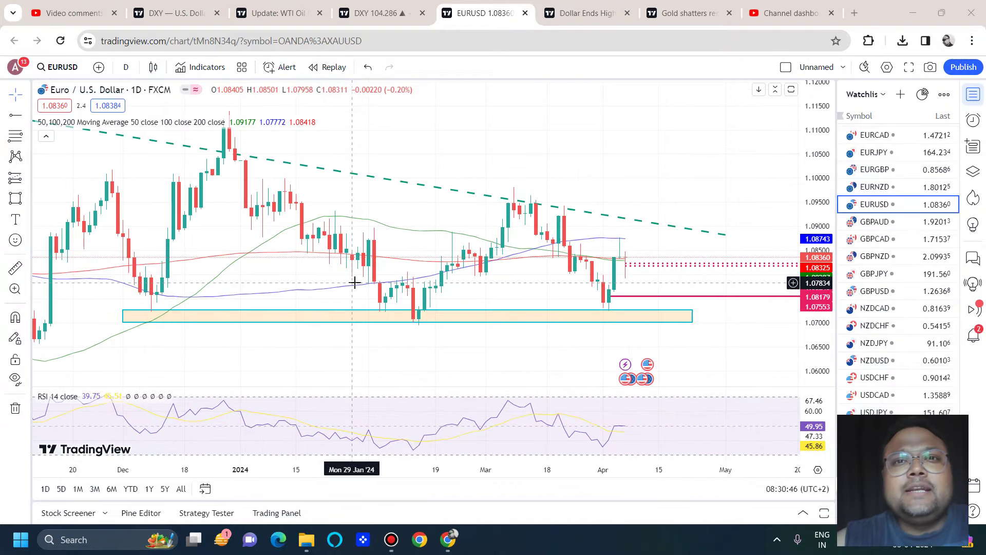
left_click(584, 15)
scroll(329, 283, "up", 4)
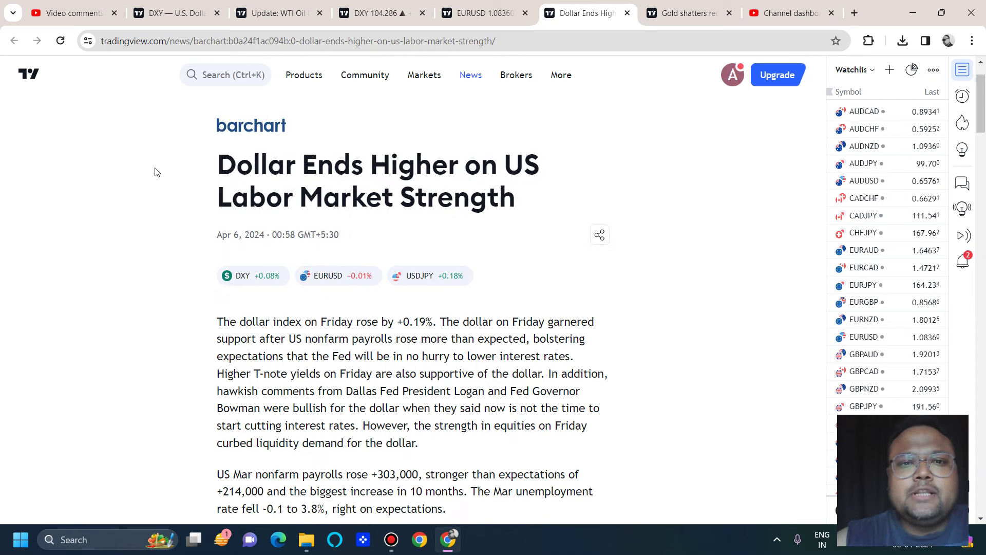
scroll(157, 172, "down", 4)
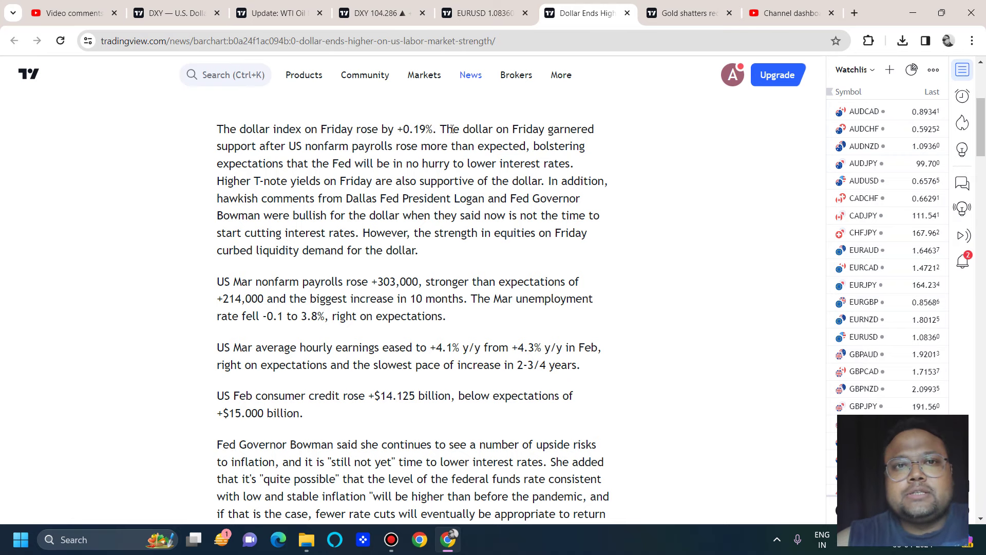
- Switch to the DXY chart and examine its recent 4-hour price action around the support zones
left_click(377, 12)
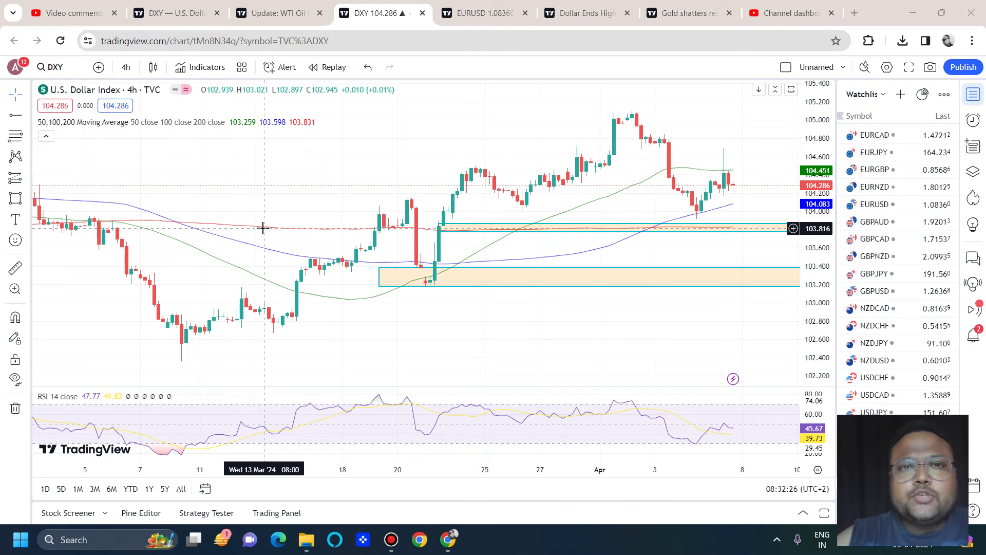
scroll(360, 227, "up", 2)
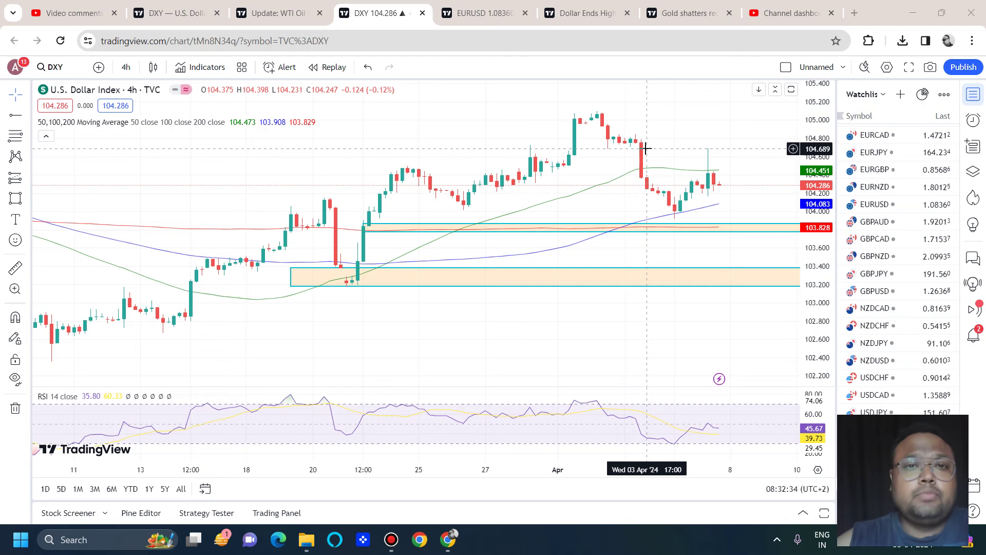
scroll(645, 154, "down", 3)
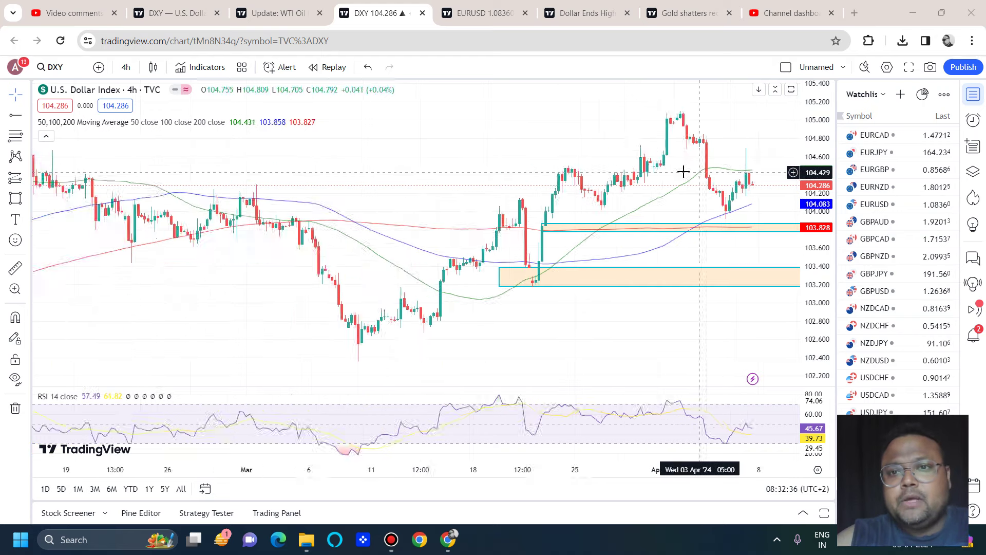
scroll(642, 161, "up", 1)
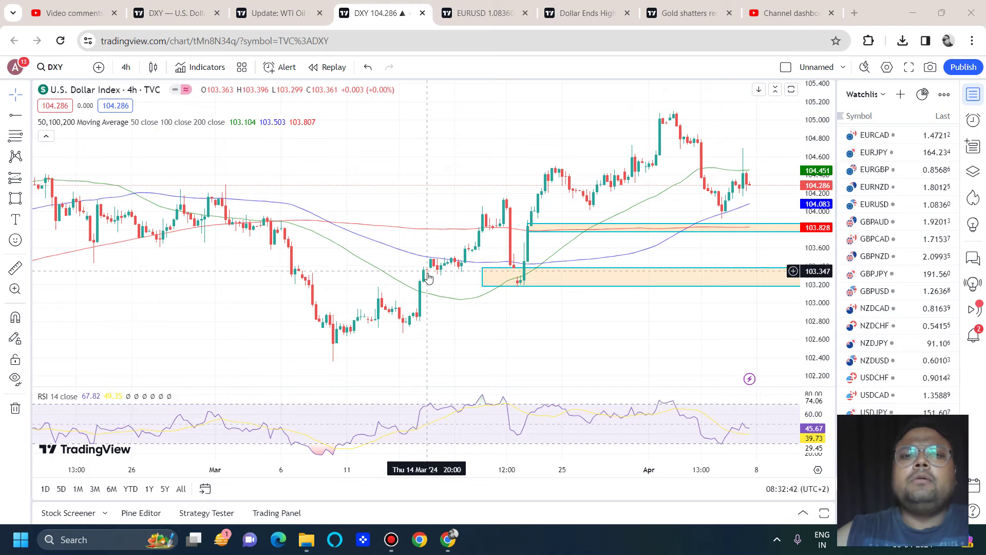
- Show the DXY chart on the 1-day interval and examine the longer-term trend back through 2022
left_click(126, 67)
left_click(138, 484)
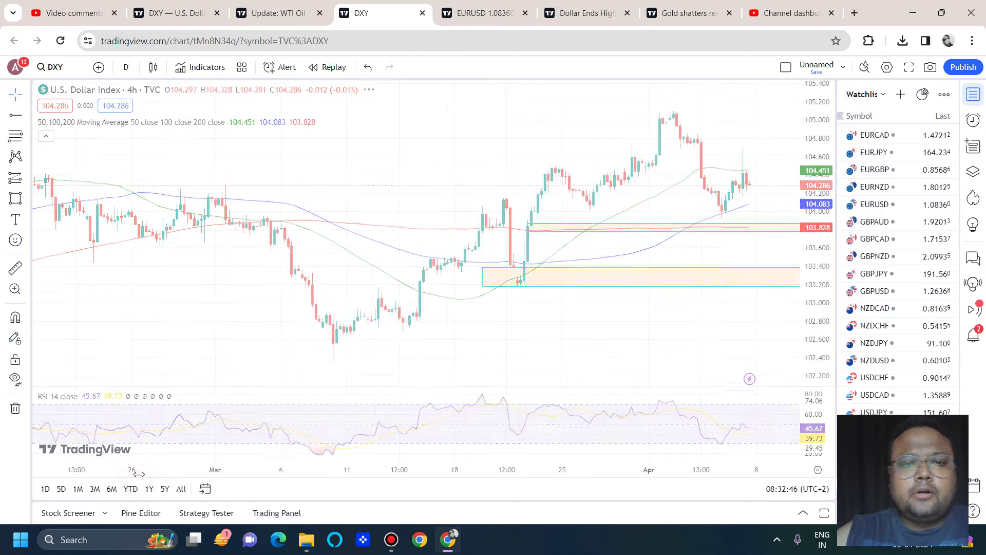
scroll(295, 329, "down", 5)
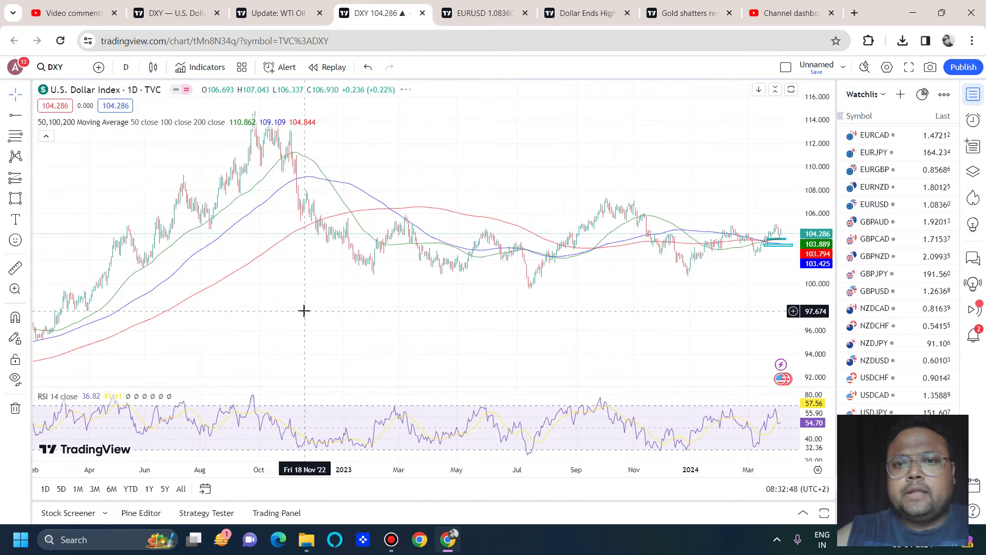
scroll(392, 267, "up", 3)
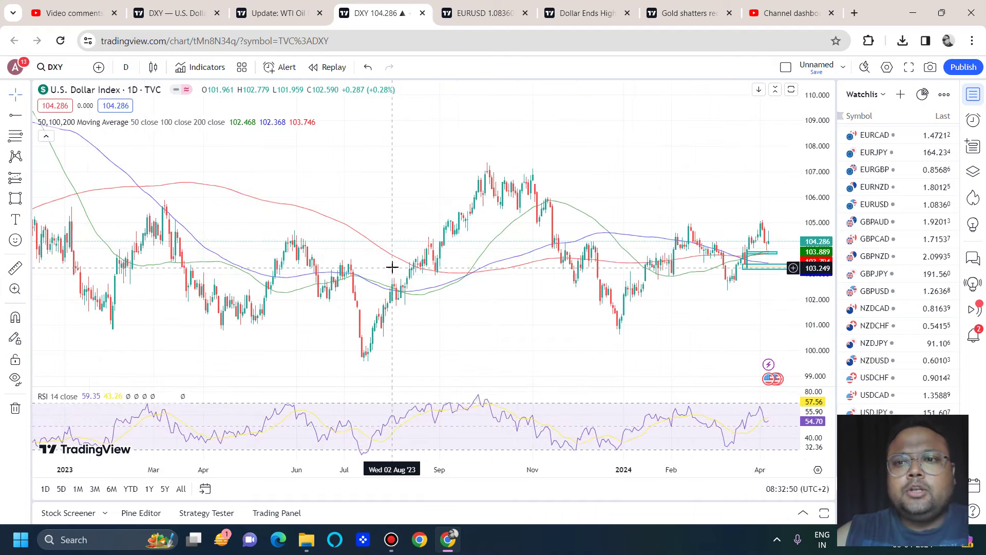
scroll(392, 267, "down", 5)
scroll(392, 265, "down", 1)
scroll(392, 265, "up", 3)
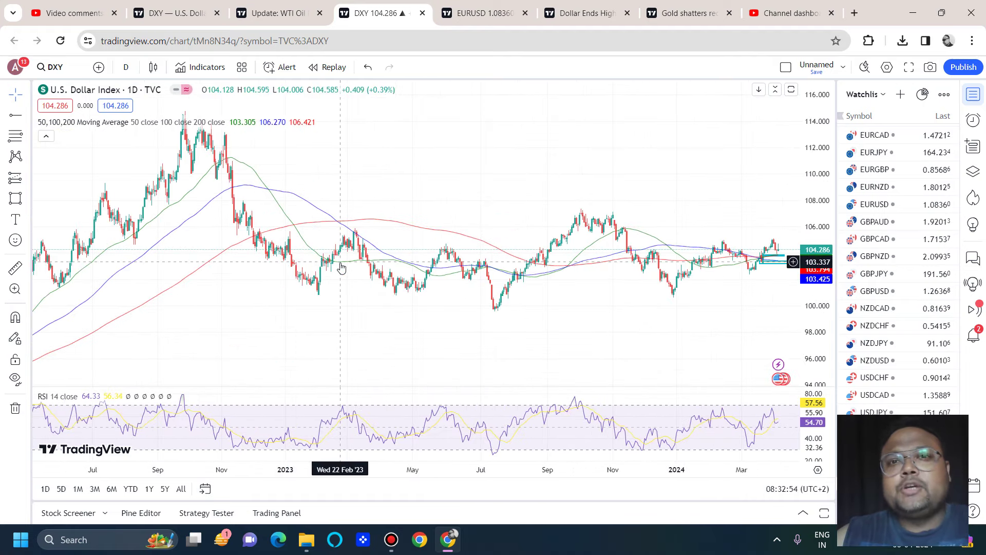
scroll(328, 259, "up", 2)
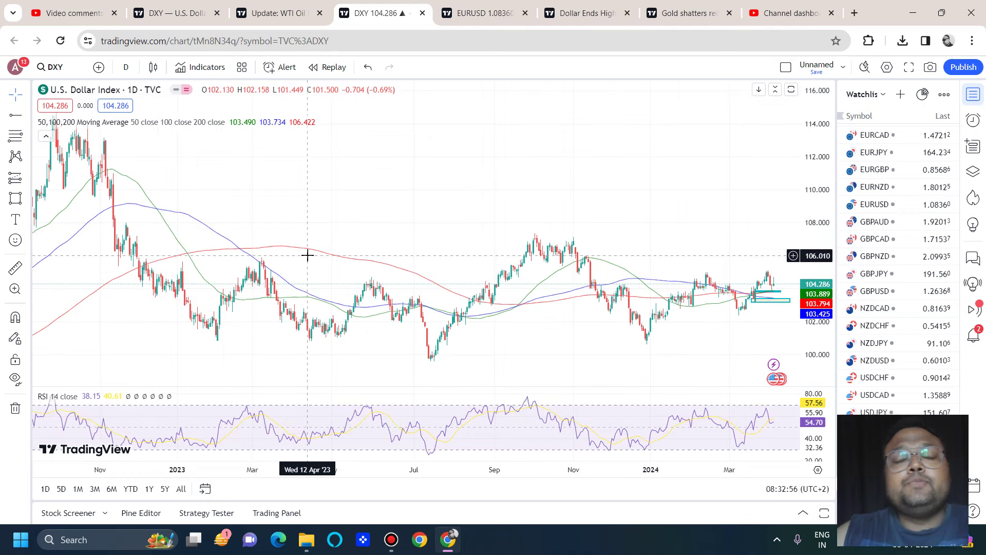
- Set the DXY chart to the 4-hour interval and focus on the March–April candles
left_click(125, 67)
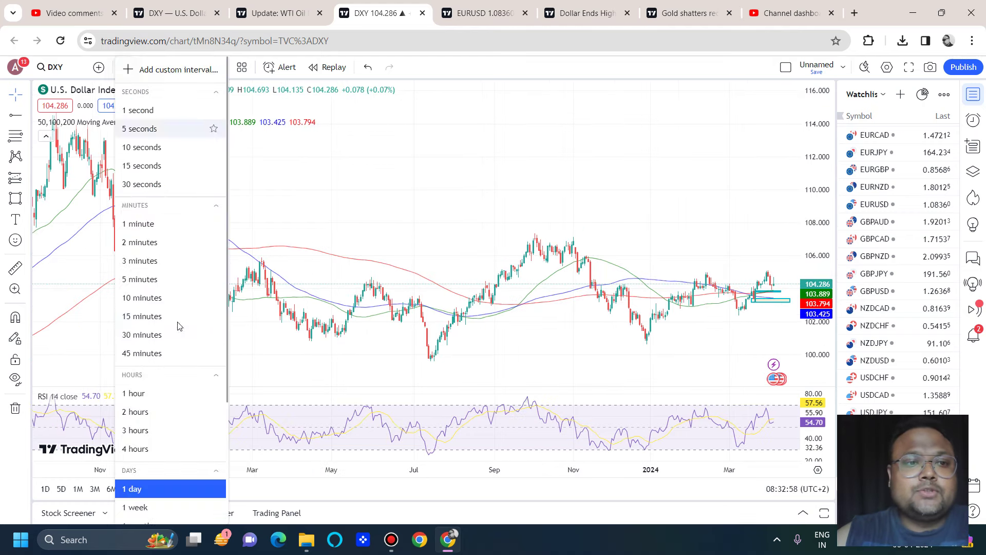
left_click(144, 448)
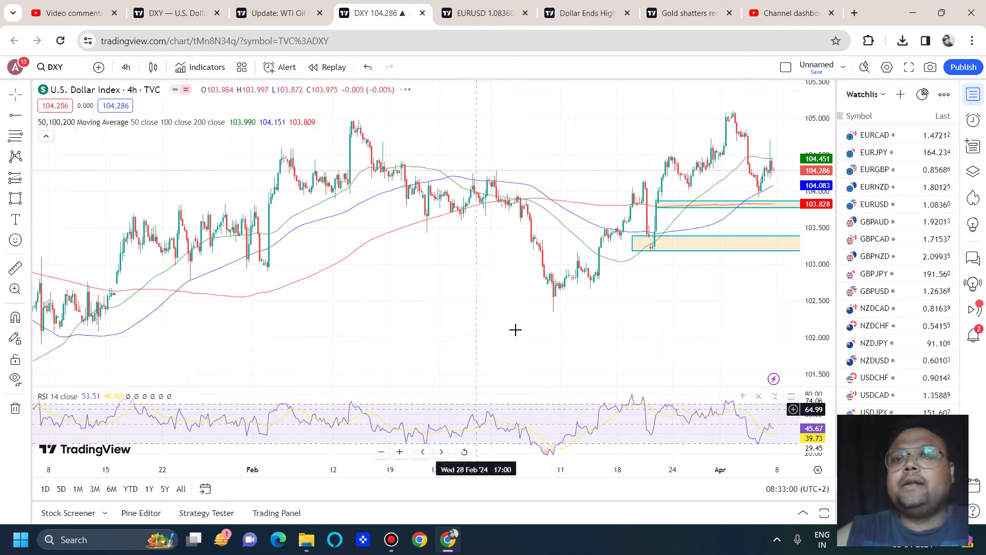
scroll(514, 331, "up", 4)
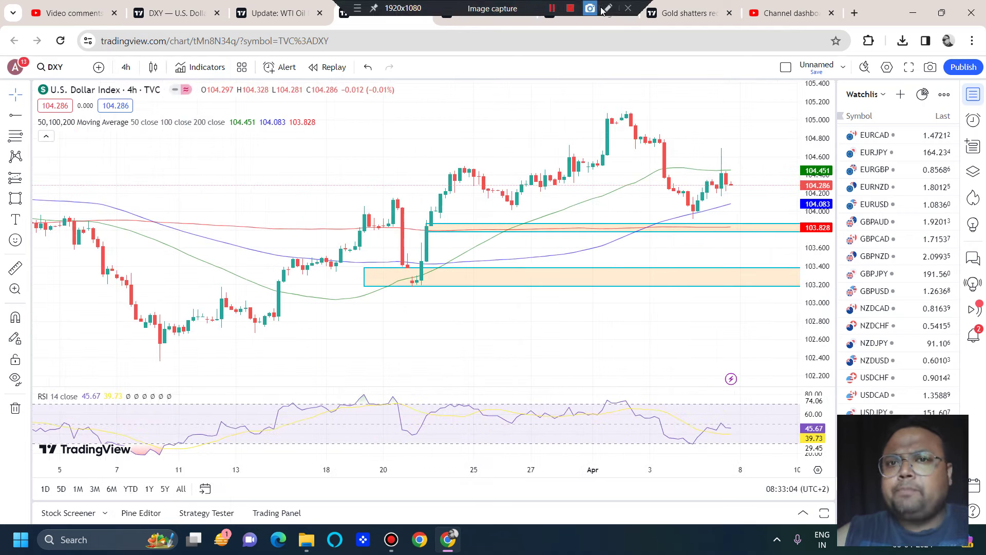
- Start the recorder's pen annotation and handwrite 103.85 beneath the upper support zone on the DXY chart
left_click(608, 8)
left_click_drag(538, 252, 546, 310)
mouse_move(571, 256)
left_mouse_down()
mouse_move(623, 275)
mouse_move(626, 301)
left_mouse_up()
left_click(646, 294)
mouse_move(648, 257)
left_mouse_down()
mouse_move(679, 286)
mouse_move(724, 253)
mouse_move(715, 298)
left_mouse_up()
- Handwrite 103.75 below the 103.85 note and mark the upper DXY support zone with a pen stroke
left_click_drag(539, 359, 542, 418)
left_click_drag(591, 371, 605, 385)
left_click(634, 394)
mouse_move(639, 353)
left_mouse_down()
mouse_move(656, 360)
mouse_move(640, 396)
left_mouse_up()
left_click(684, 393)
left_click_drag(696, 354, 717, 400)
mouse_move(743, 361)
left_mouse_down()
mouse_move(740, 382)
mouse_move(749, 374)
mouse_move(741, 368)
left_mouse_up()
left_click_drag(744, 392, 735, 415)
left_click_drag(718, 222, 666, 236)
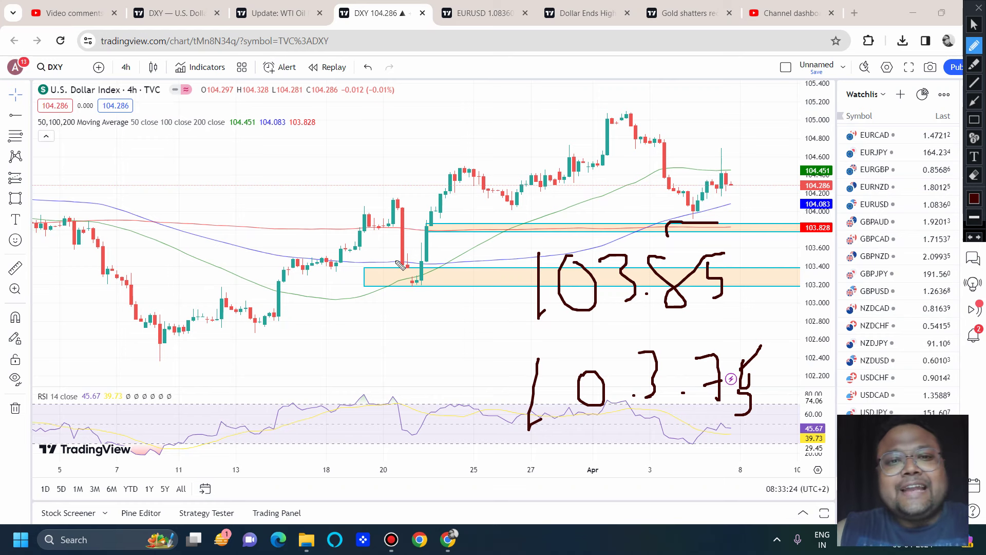
- Outline the lower DXY support zone with the pen and handwrite 103.40 below it
mouse_move(428, 253)
left_mouse_down()
mouse_move(402, 255)
mouse_move(385, 304)
mouse_move(481, 293)
mouse_move(462, 267)
mouse_move(802, 270)
left_mouse_up()
left_click_drag(245, 350, 251, 392)
mouse_move(280, 356)
left_mouse_down()
mouse_move(275, 364)
mouse_move(281, 356)
left_mouse_up()
left_click_drag(298, 352, 324, 381)
left_click_drag(344, 367, 339, 374)
mouse_move(362, 325)
left_mouse_down()
mouse_move(389, 344)
mouse_move(380, 354)
left_mouse_up()
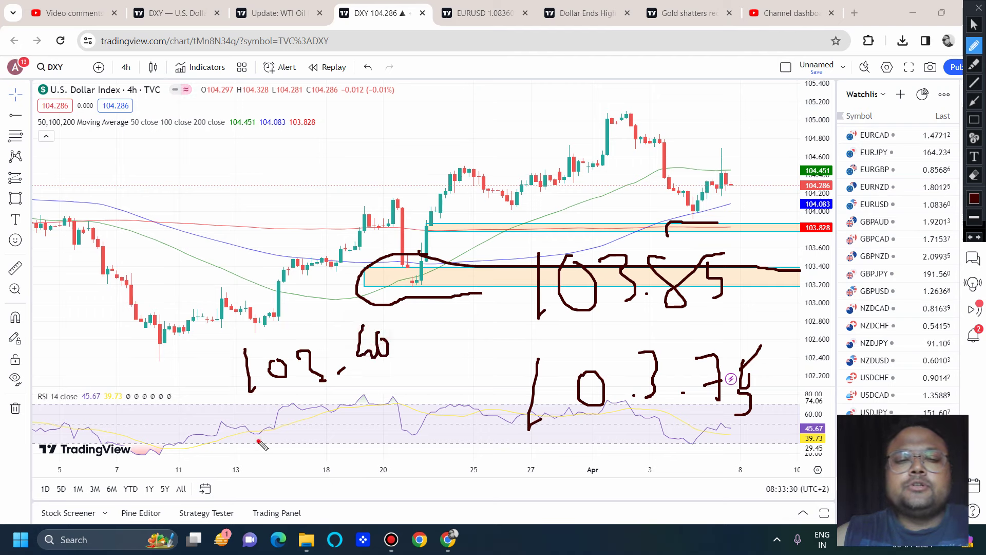
- Handwrite 103.20 under the 103.40 note, circle both values, and exit the pen annotation
left_click_drag(258, 440, 285, 479)
mouse_move(311, 426)
left_mouse_down()
mouse_move(303, 447)
mouse_move(316, 431)
left_mouse_up()
left_click_drag(319, 425, 333, 455)
left_click(349, 443)
mouse_move(355, 418)
left_mouse_down()
mouse_move(373, 437)
mouse_move(388, 429)
left_mouse_up()
left_click_drag(393, 402, 395, 403)
mouse_move(351, 235)
left_mouse_down()
mouse_move(328, 139)
mouse_move(248, 137)
left_mouse_up()
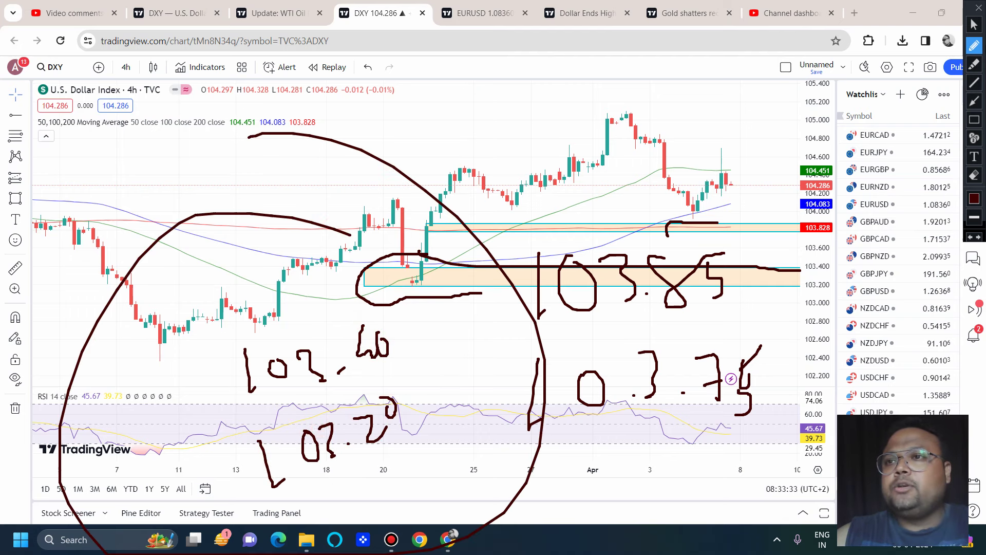
left_click(974, 25)
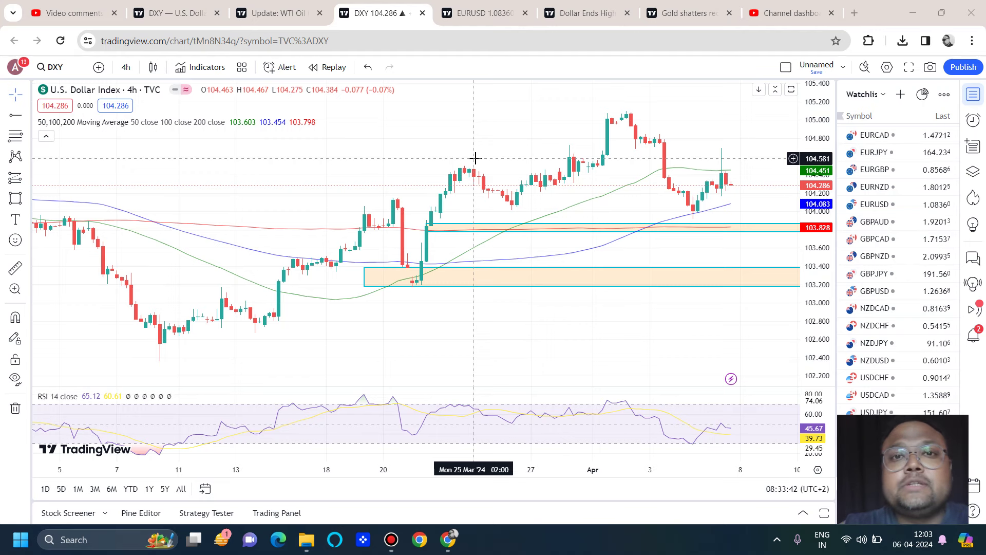
- Switch to the EURUSD chart and set it to the 4-hour interval, showing candles from February to April
left_click(479, 15)
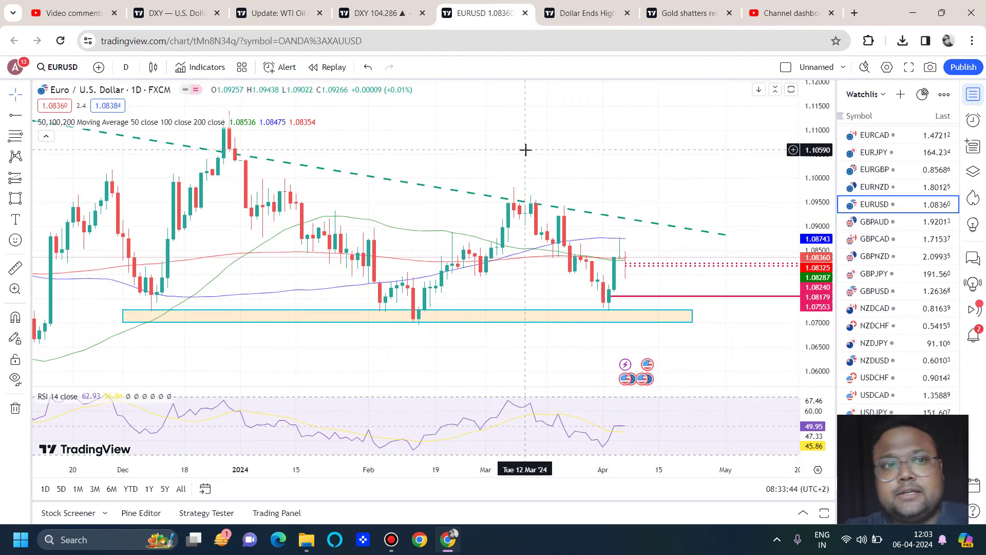
left_click(126, 67)
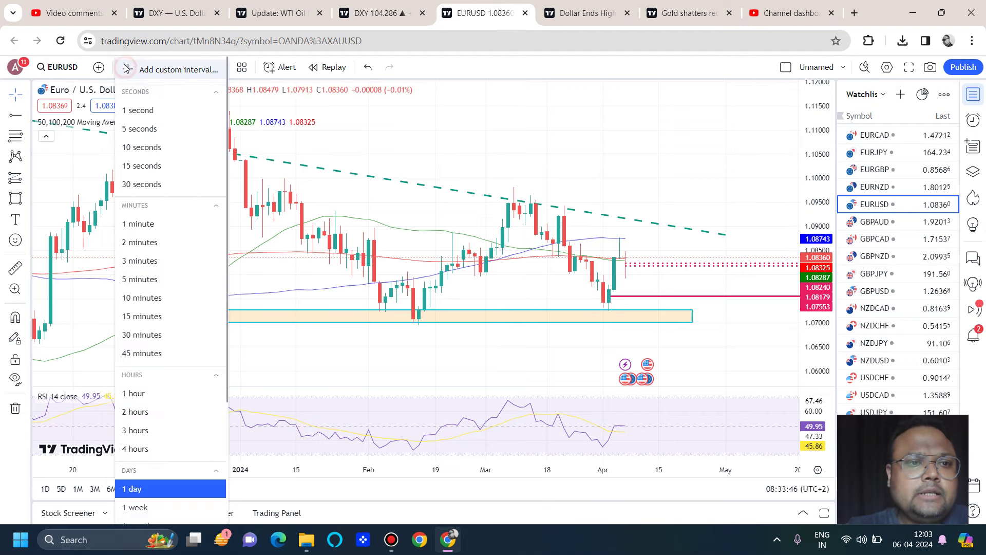
left_click(149, 450)
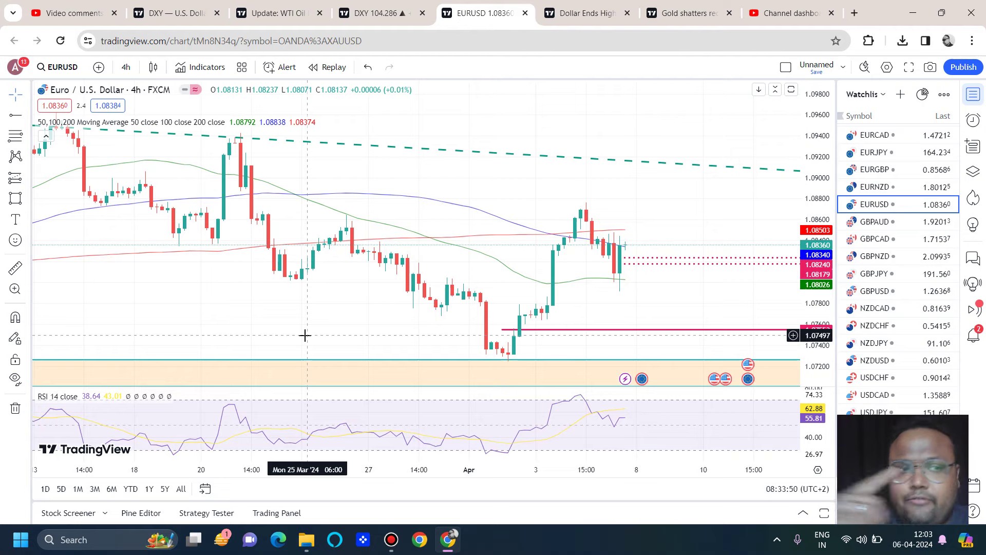
scroll(280, 293, "down", 5)
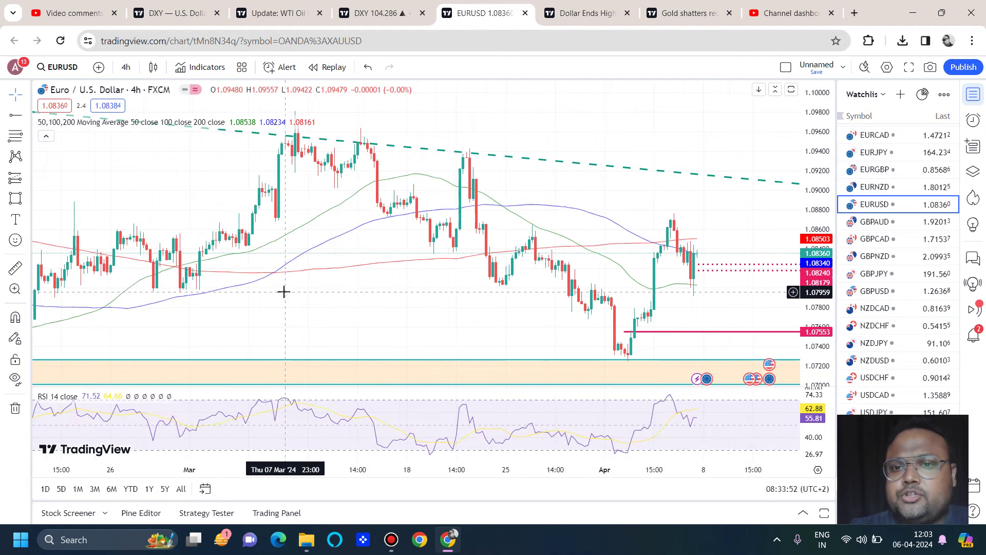
scroll(284, 292, "down", 5)
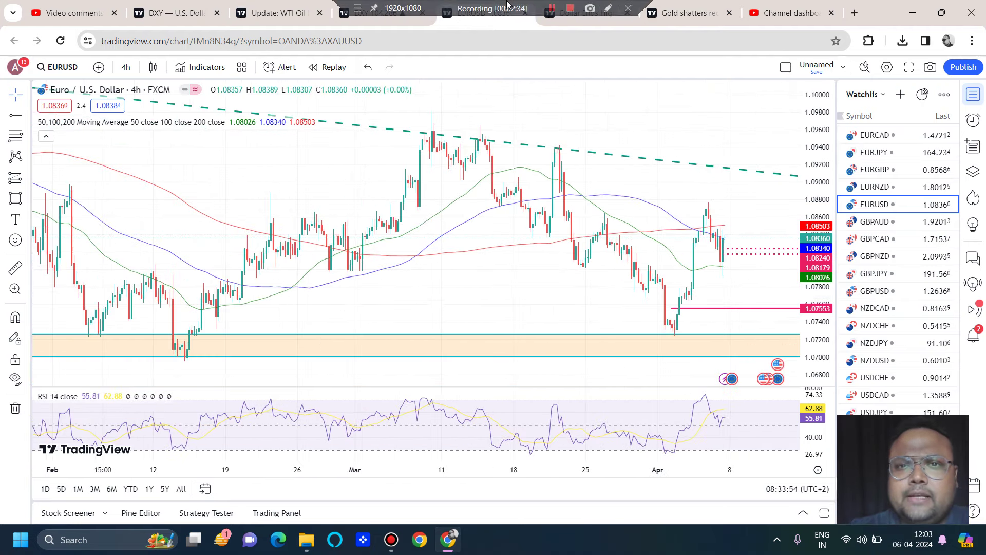
- Start the pen annotation and handwrite 1.0725 near the support zone on the EURUSD chart
left_click(608, 9)
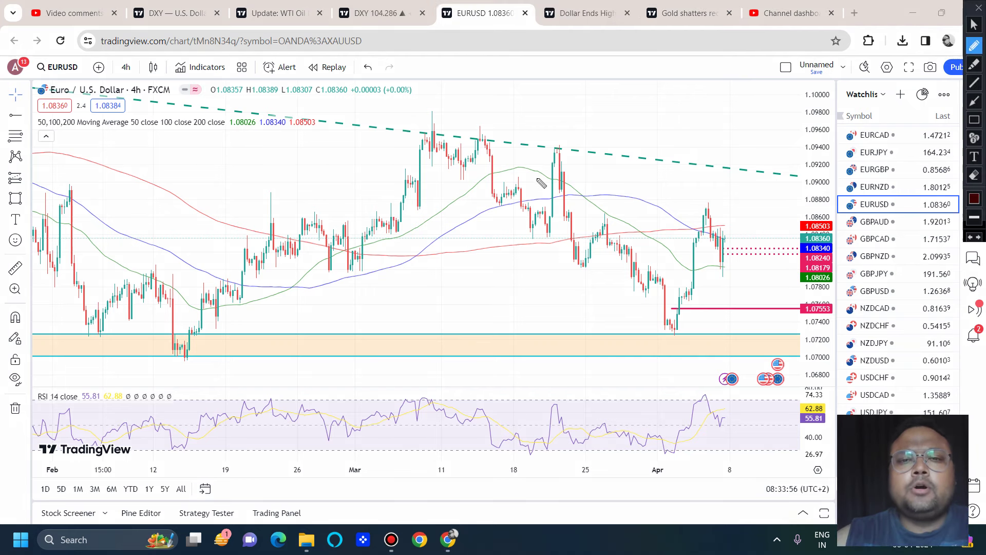
left_click_drag(413, 310, 421, 352)
left_click(441, 341)
mouse_move(466, 308)
left_mouse_down()
mouse_move(477, 335)
mouse_move(466, 308)
mouse_move(506, 329)
left_mouse_up()
left_click_drag(496, 322, 534, 322)
mouse_move(534, 291)
left_mouse_down()
mouse_move(545, 288)
mouse_move(520, 324)
left_mouse_up()
- Handwrite 1.0700 below the 1.0725 note, circle both values, and close the pen annotation
left_click_drag(444, 365, 446, 414)
mouse_move(484, 384)
left_mouse_down()
mouse_move(549, 409)
mouse_move(558, 389)
left_mouse_up()
left_click(464, 409)
left_click_drag(588, 353, 610, 360)
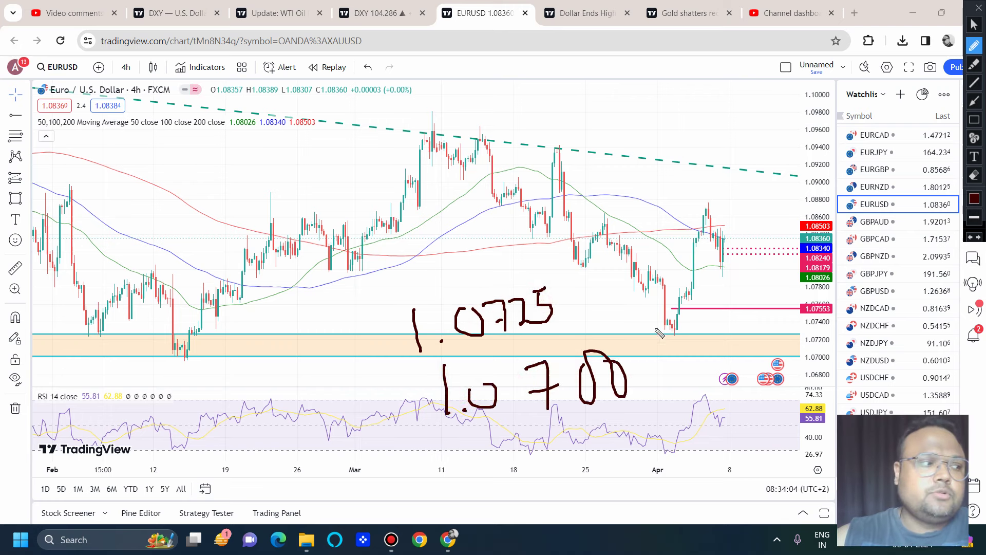
mouse_move(605, 260)
left_mouse_down()
mouse_move(565, 217)
mouse_move(506, 5)
left_mouse_up()
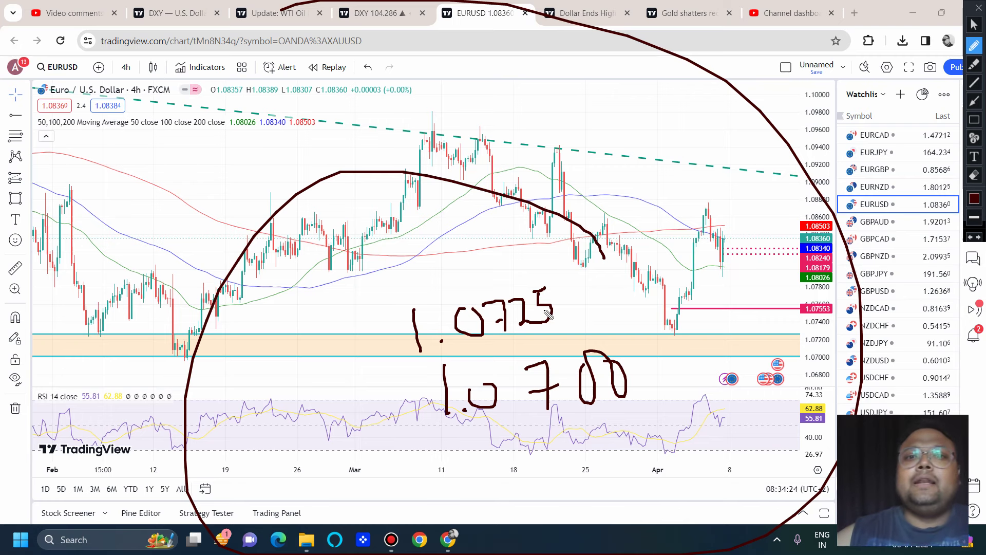
left_click(979, 8)
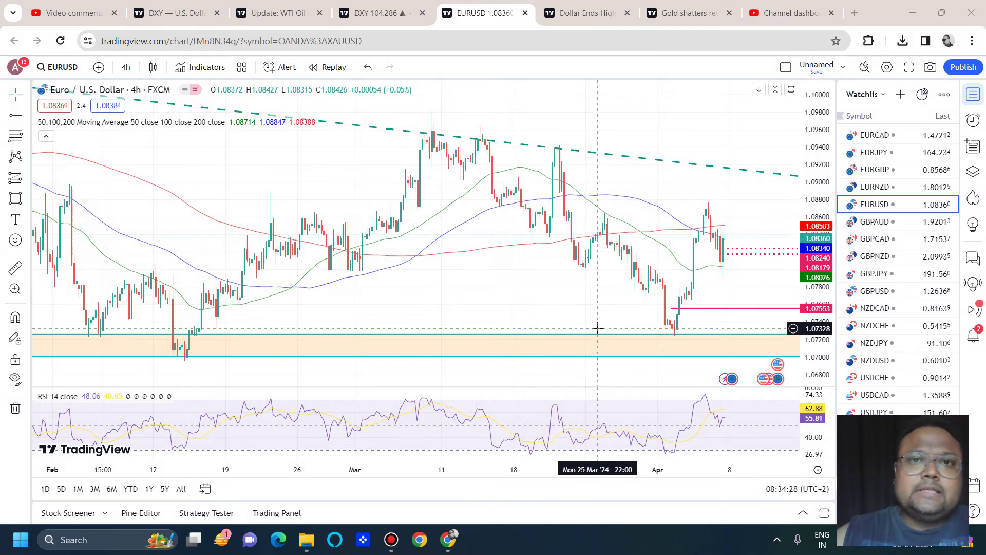
- Restart the pen annotation on the EURUSD chart and handwrite 1.0755 above the support zone
scroll(597, 327, "up", 3)
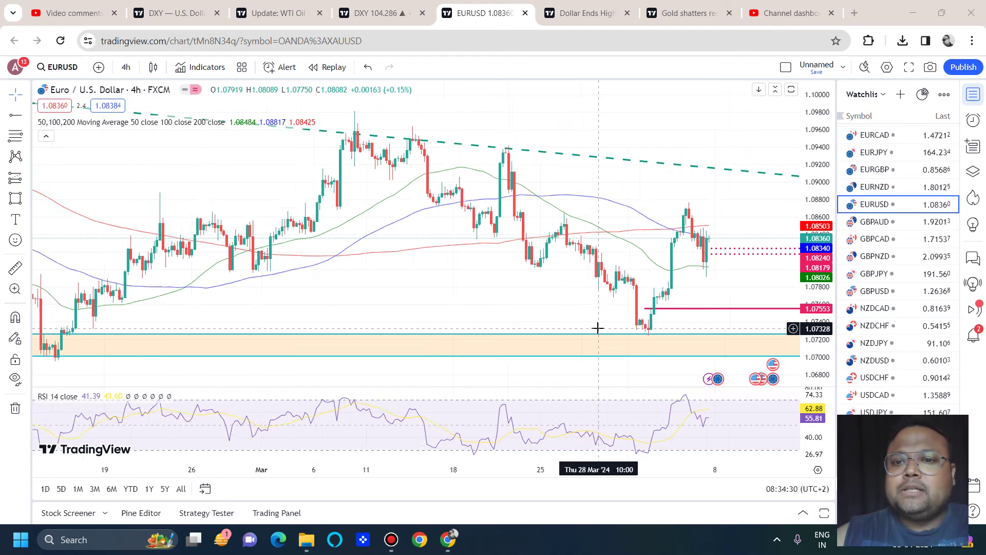
scroll(554, 347, "down", 1)
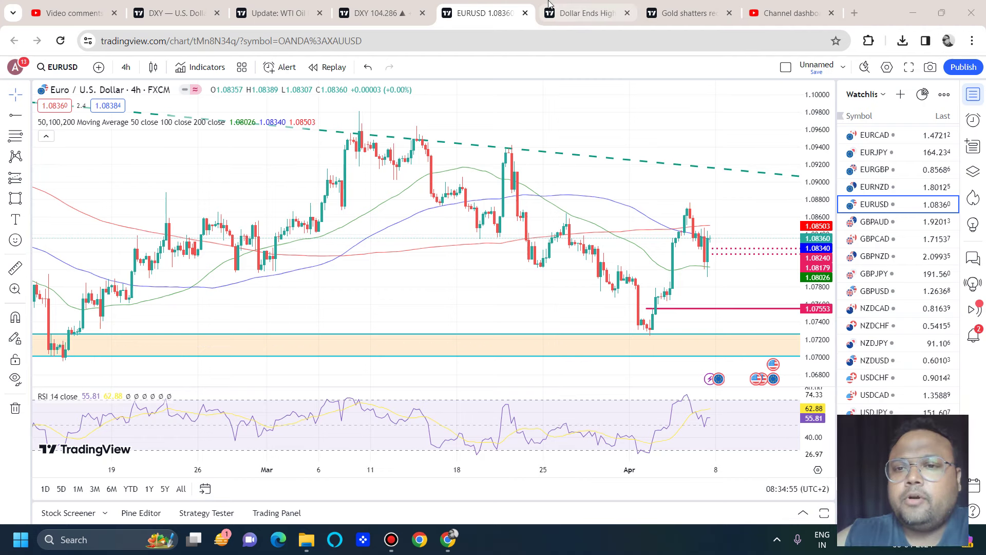
mouse_move(604, 7)
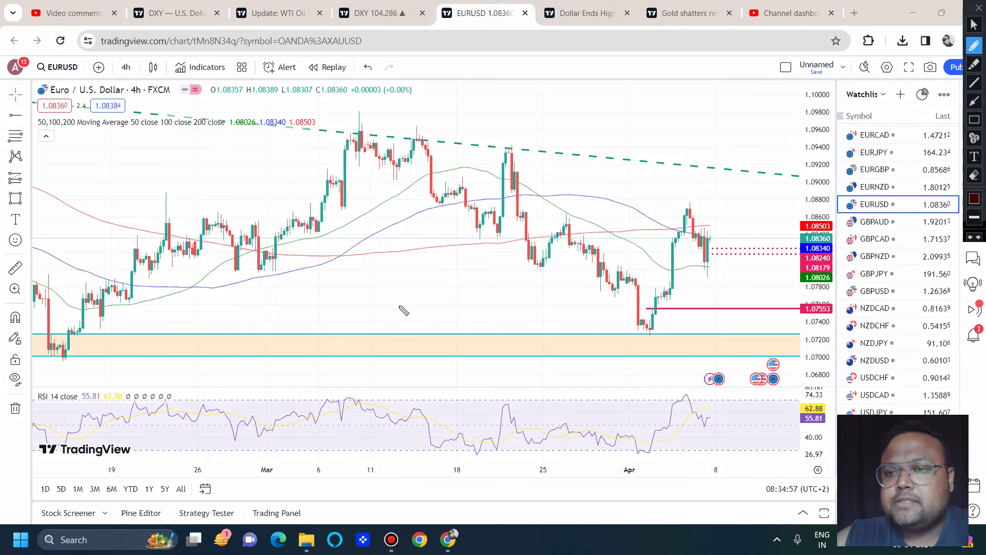
left_click_drag(359, 291, 359, 340)
left_click(379, 318)
mouse_move(405, 281)
left_mouse_down()
mouse_move(468, 303)
mouse_move(472, 294)
left_mouse_up()
mouse_move(486, 276)
left_mouse_down()
mouse_move(513, 268)
mouse_move(513, 309)
left_mouse_up()
mouse_move(518, 281)
left_mouse_down()
mouse_move(547, 271)
mouse_move(522, 328)
left_mouse_up()
- Handwrite 1.0750 beneath the 1.0755 note on the EURUSD chart
left_click_drag(387, 356, 395, 397)
left_click(410, 385)
mouse_move(434, 354)
left_mouse_down()
mouse_move(427, 382)
mouse_move(435, 355)
left_mouse_up()
mouse_move(449, 354)
left_mouse_down()
mouse_move(473, 388)
mouse_move(486, 373)
left_mouse_up()
left_click_drag(491, 358, 512, 351)
left_click_drag(500, 361, 510, 394)
left_click_drag(520, 380, 521, 381)
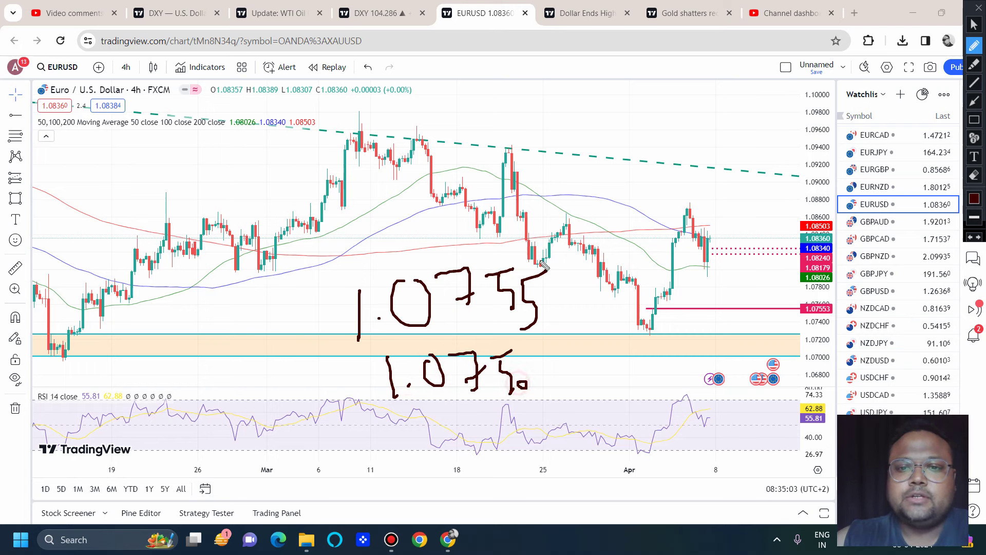
- Circle the 1.0755 and 1.0750 notes twice and draw an arrow pointing at them
left_click_drag(519, 188, 285, 46)
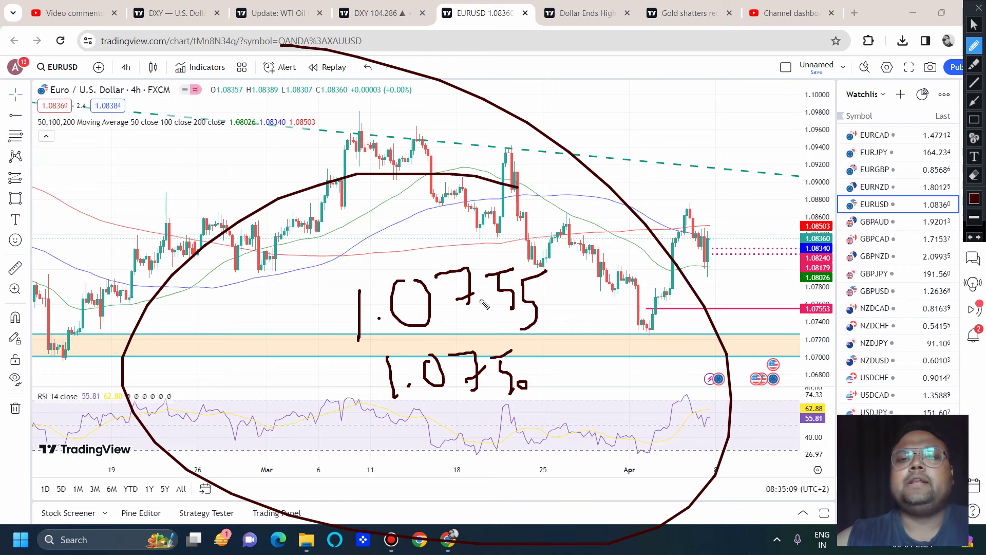
left_click_drag(207, 382, 296, 362)
left_click_drag(216, 320, 236, 457)
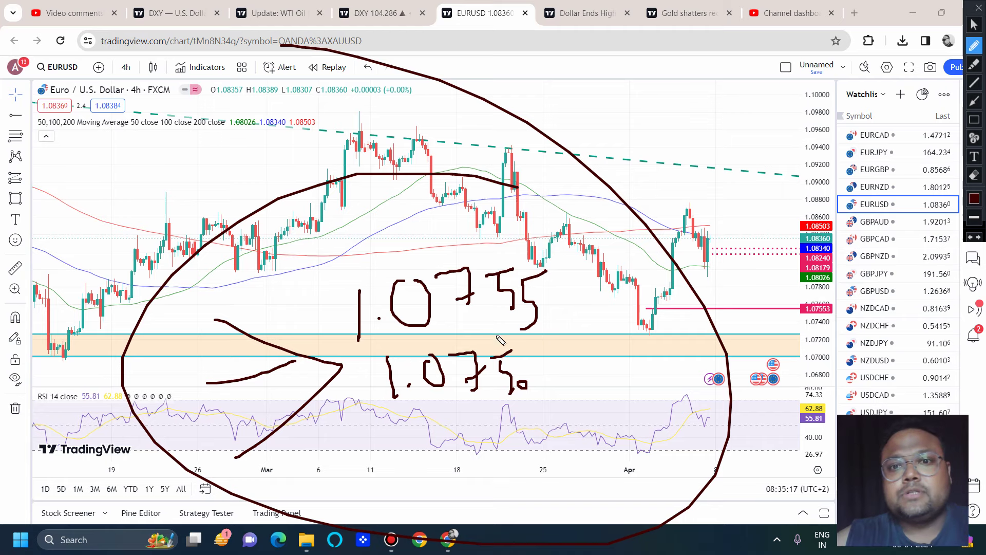
mouse_move(537, 237)
left_mouse_down()
mouse_move(275, 362)
mouse_move(439, 171)
left_mouse_up()
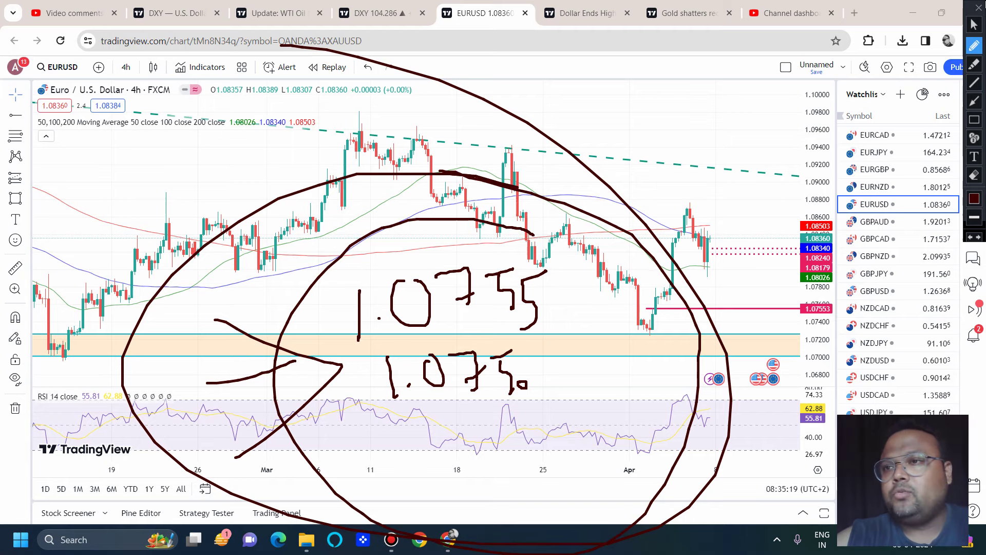
- Clear the existing pen notes and circle the four descending swing highs on the EURUSD 4-hour chart with the pen
left_click(977, 11)
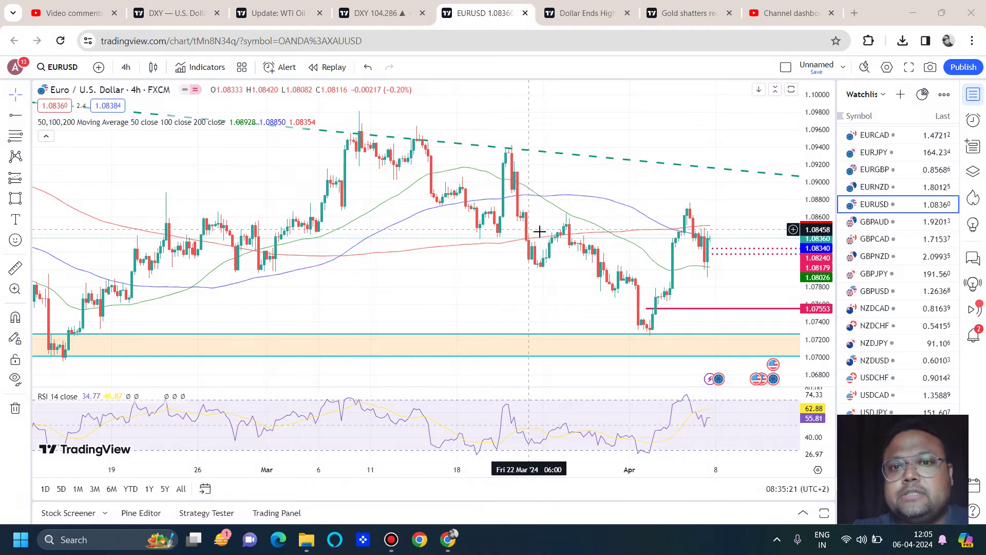
scroll(538, 229, "down", 2)
scroll(513, 234, "down", 2)
scroll(359, 190, "down", 3)
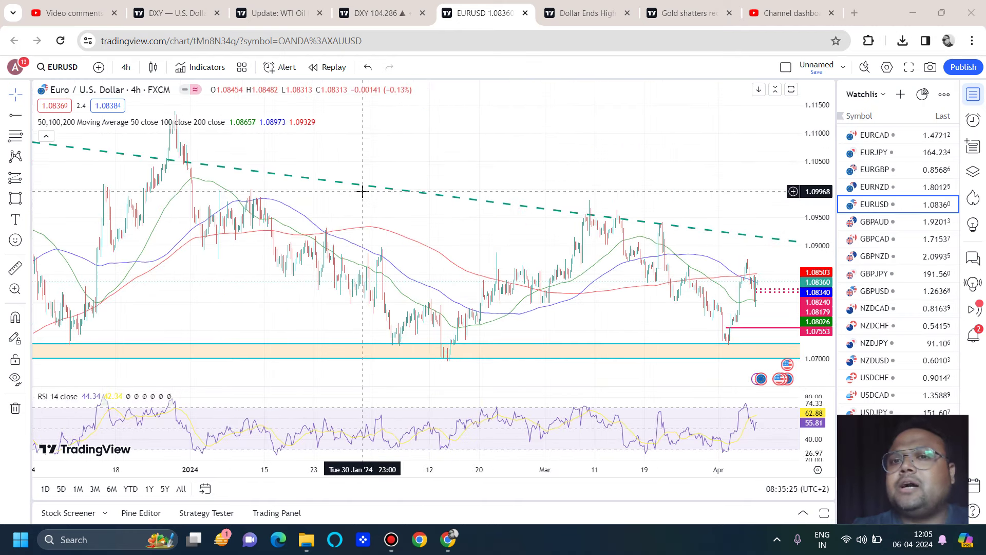
scroll(362, 191, "up", 3)
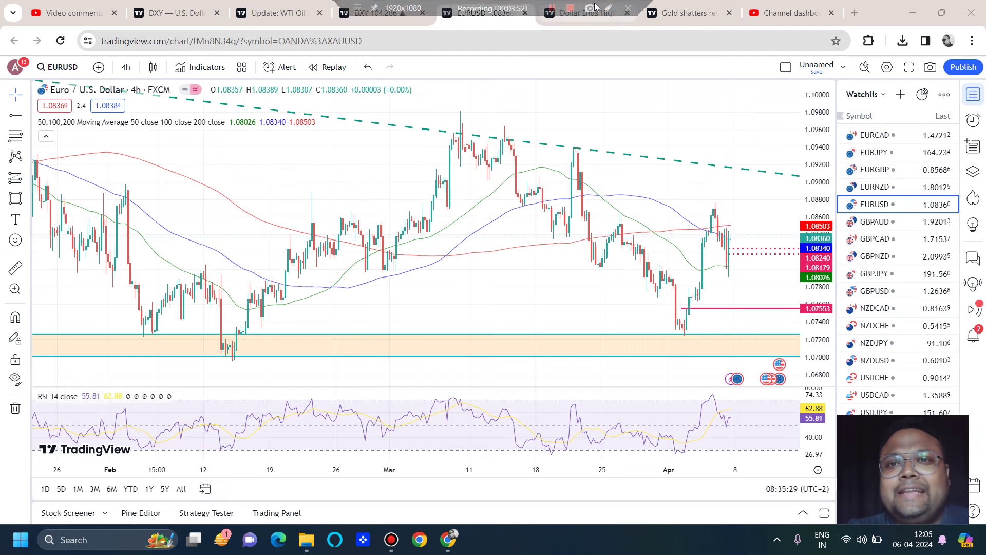
key("ctrl+shift+p")
left_click_drag(460, 115, 462, 128)
left_click_drag(536, 122, 584, 145)
mouse_move(703, 202)
left_mouse_down()
mouse_move(738, 234)
mouse_move(731, 196)
left_mouse_up()
- Handwrite LH beside the circled highs, enclose them in one large loop, and draw a downward stroke from the latest candle
left_click_drag(629, 92, 681, 164)
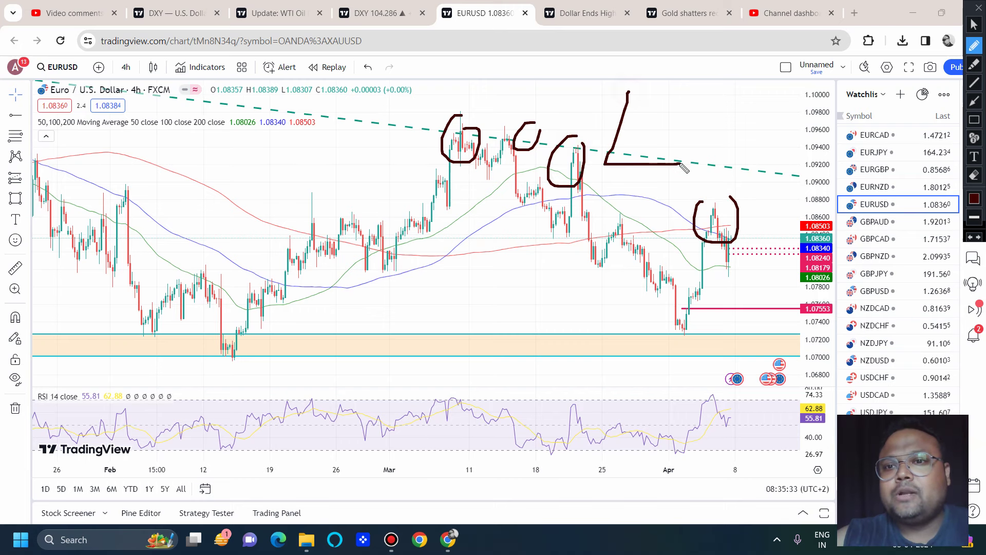
mouse_move(688, 91)
left_mouse_down()
mouse_move(689, 154)
mouse_move(724, 108)
left_mouse_up()
left_click_drag(730, 92, 727, 136)
mouse_move(634, 2)
left_mouse_down()
mouse_move(719, 0)
mouse_move(513, 23)
left_mouse_up()
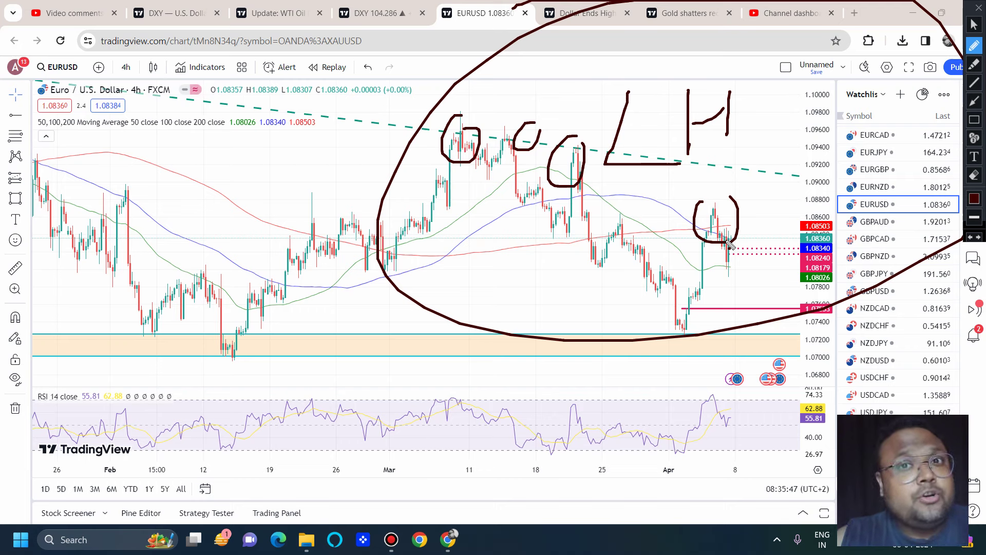
mouse_move(729, 246)
left_mouse_down()
mouse_move(736, 295)
mouse_move(790, 364)
mouse_move(902, 400)
left_mouse_up()
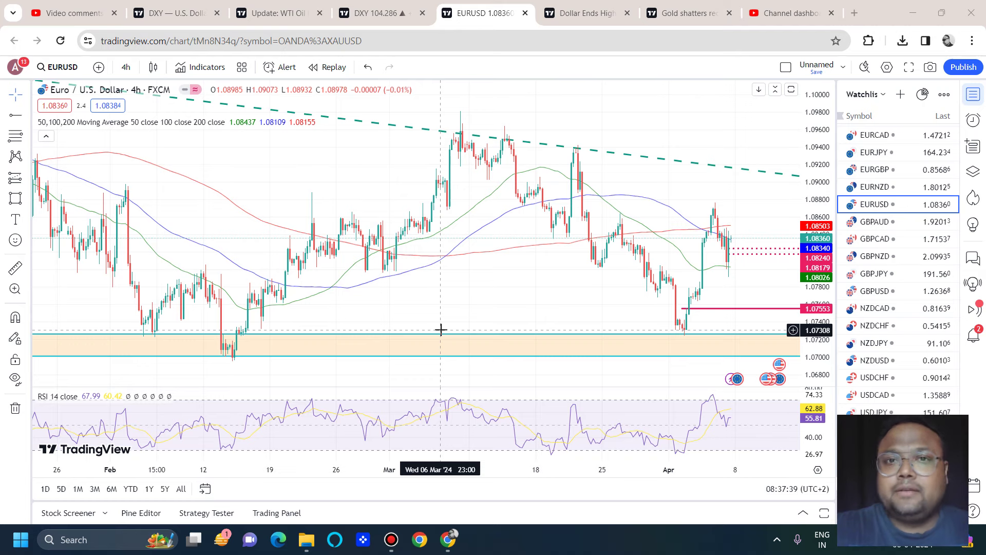
- On a cleared EURUSD chart, circle the dashed trendline's latest section with the pen and handwrite an encircled 1.0900 above it
scroll(699, 337, "down", 3)
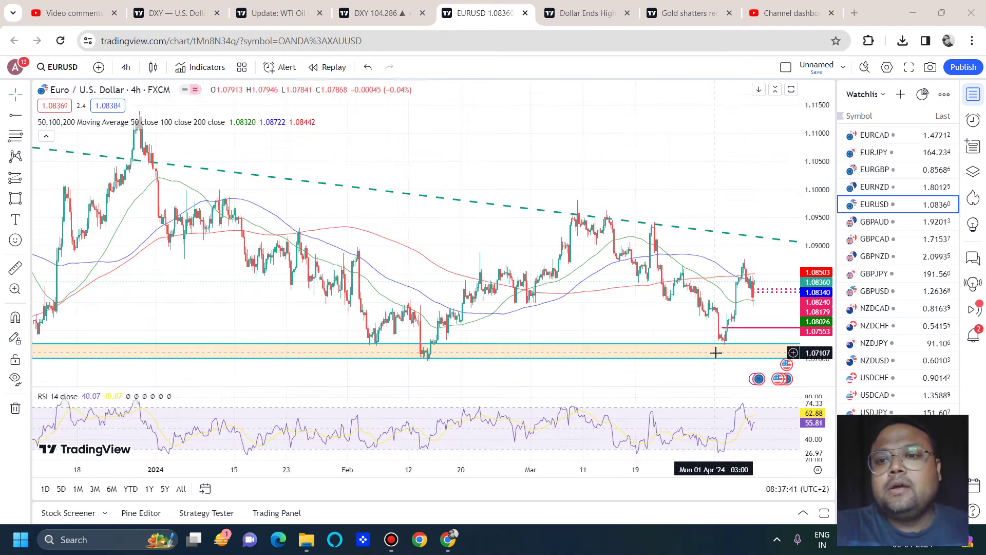
scroll(632, 314, "up", 3)
scroll(326, 187, "down", 3)
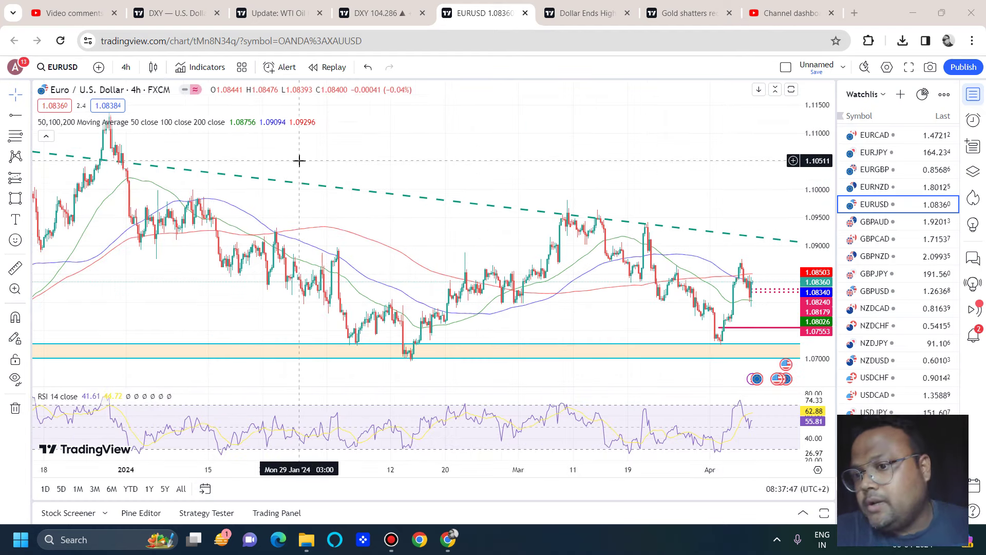
scroll(302, 159, "up", 3)
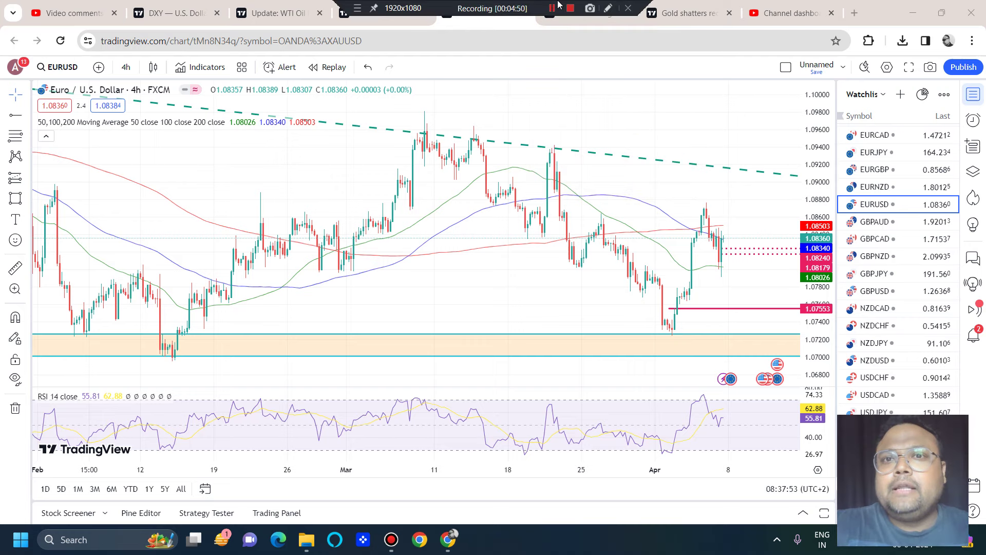
left_click(609, 7)
left_click_drag(731, 142, 689, 128)
mouse_move(604, 68)
left_mouse_down()
mouse_move(620, 136)
mouse_move(648, 122)
left_mouse_up()
mouse_move(673, 77)
left_mouse_down()
mouse_move(653, 93)
mouse_move(674, 78)
left_mouse_up()
mouse_move(709, 77)
left_mouse_down()
mouse_move(720, 57)
mouse_move(719, 109)
left_mouse_up()
mouse_move(757, 59)
left_mouse_down()
mouse_move(743, 78)
mouse_move(626, 21)
mouse_move(522, 23)
left_mouse_up()
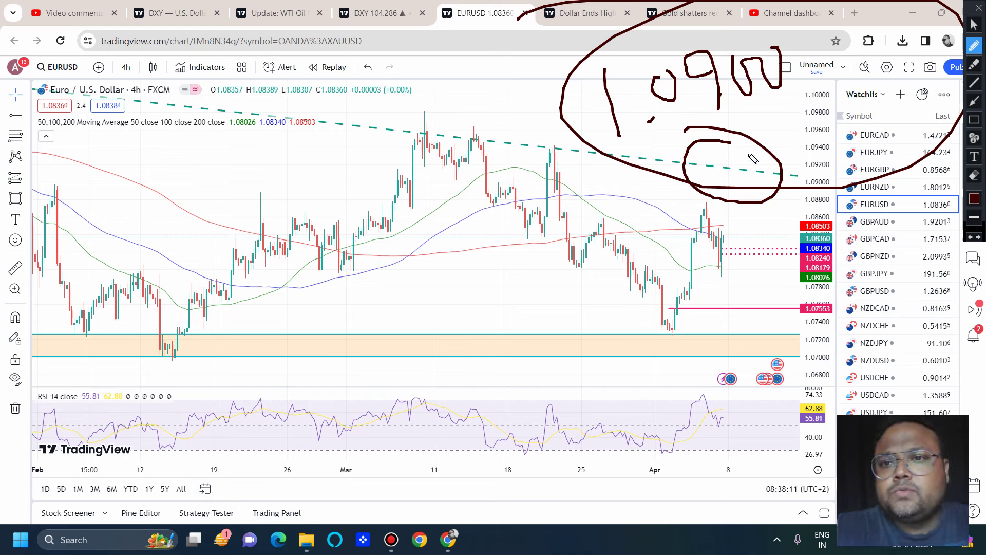
- Mark the dashed trendline, the shaded support zone and the 1.07553 line with short pen strokes, and close the annotation
left_click_drag(720, 175, 835, 144)
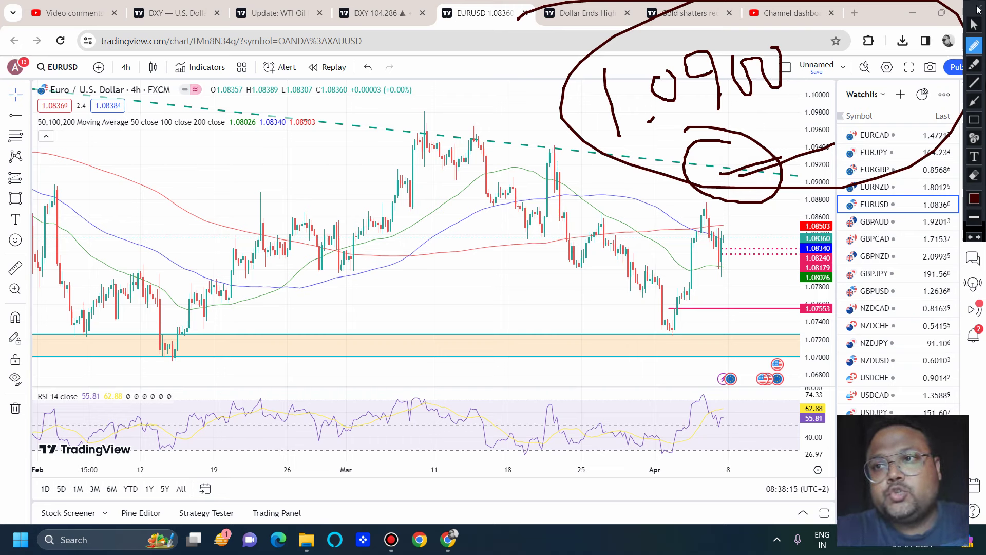
left_click_drag(626, 354, 674, 345)
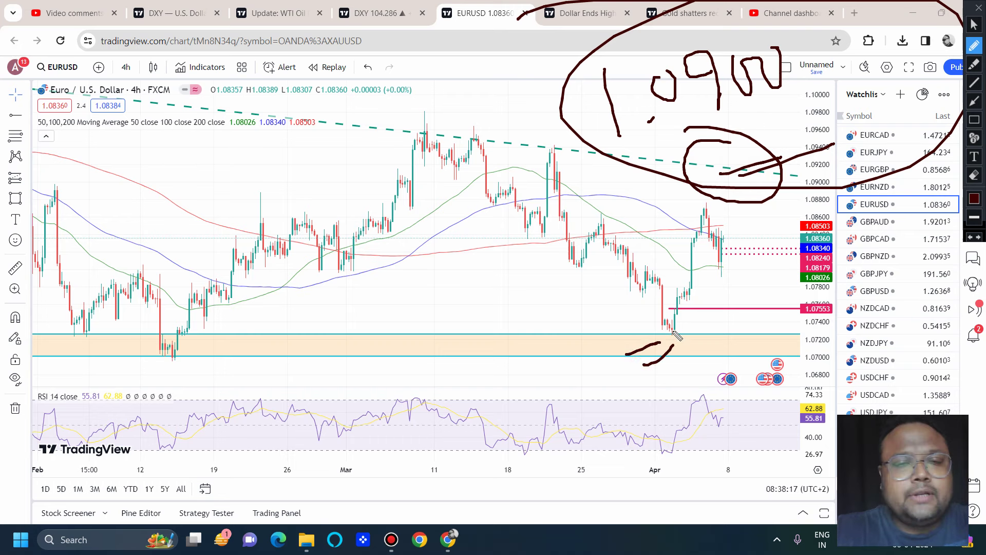
left_click_drag(714, 316, 748, 304)
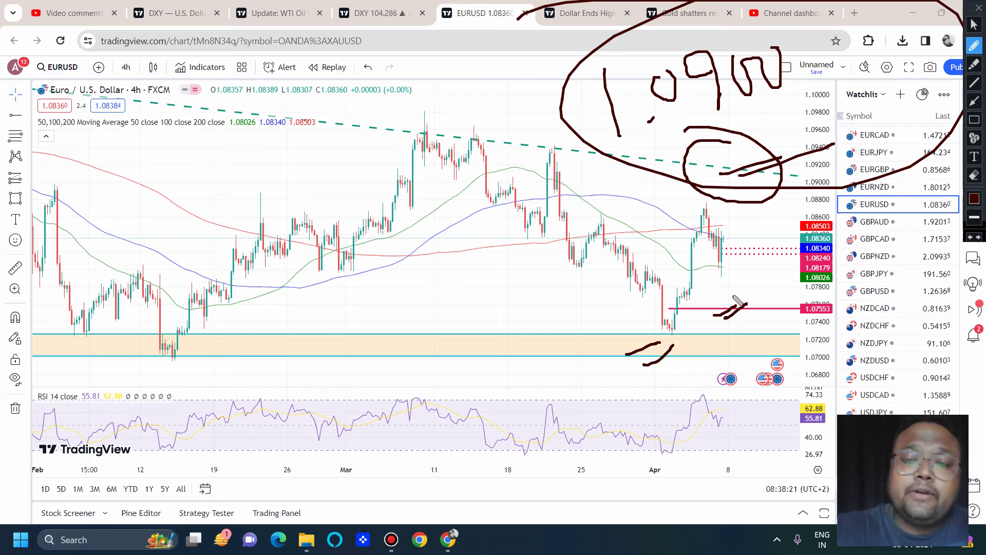
mouse_move(739, 158)
left_mouse_down()
mouse_move(677, 152)
mouse_move(732, 191)
mouse_move(737, 149)
left_mouse_up()
left_click(979, 8)
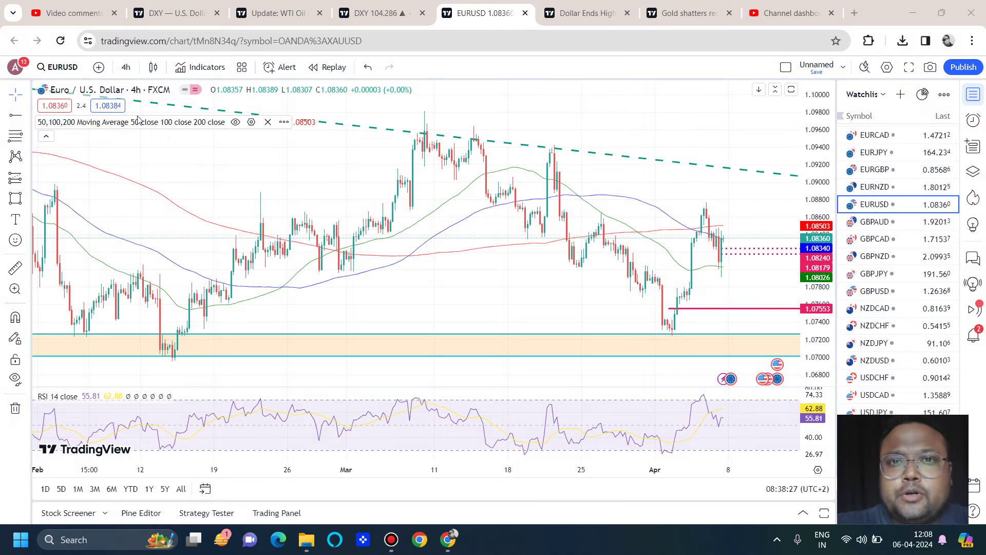
- Switch the EURUSD chart to the 15-minute interval, showing the most recent candles
left_click(125, 67)
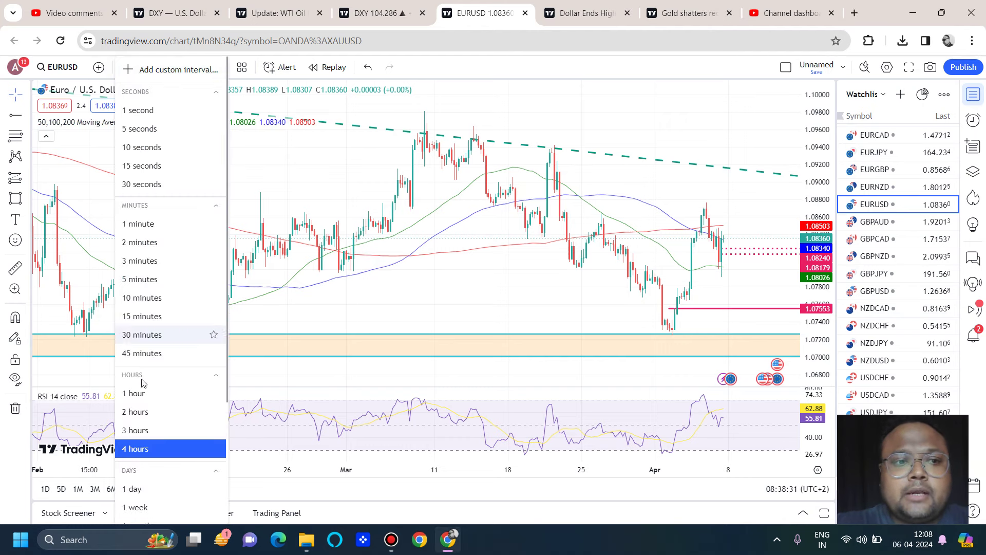
left_click(152, 316)
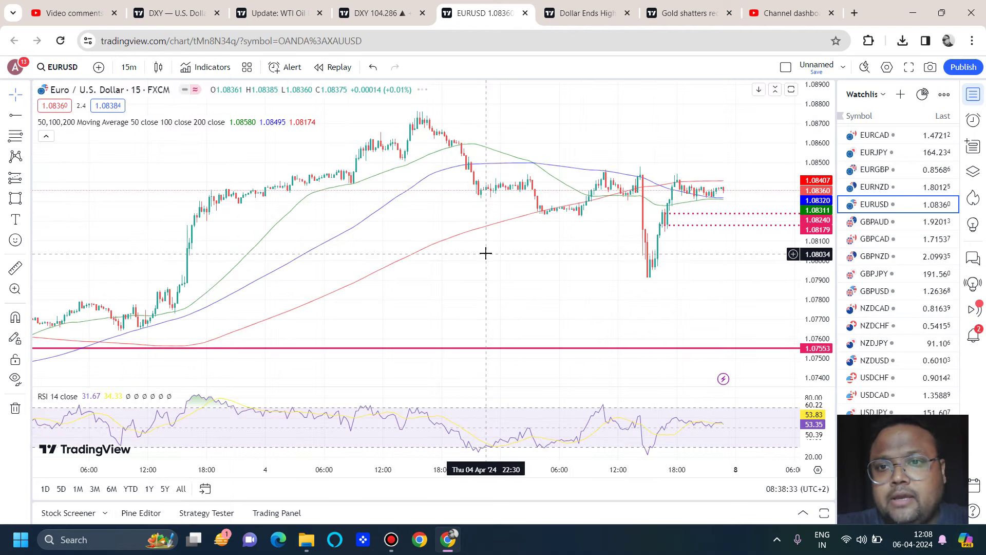
scroll(480, 249, "up", 4)
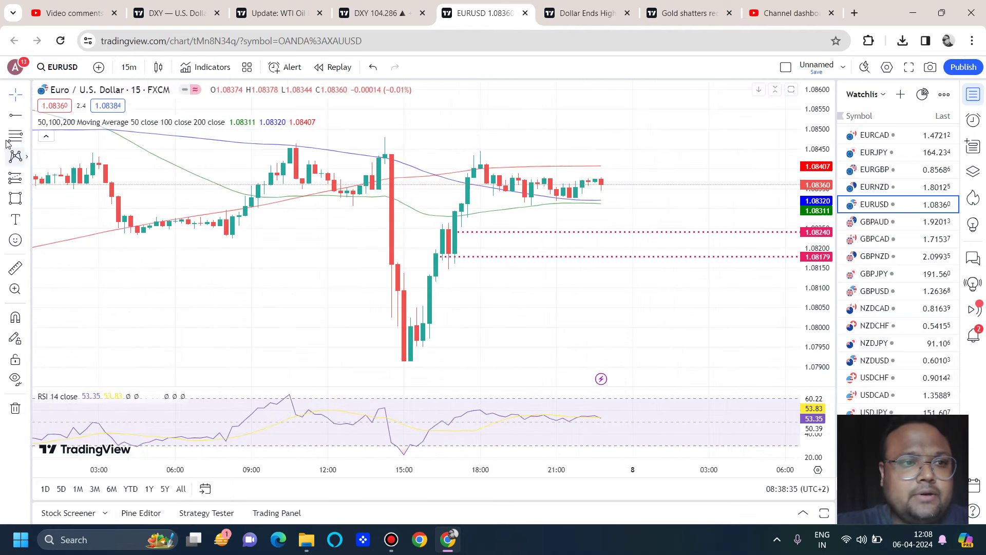
- Handwrite 1.0824 and 1.0817 with the pen, one below the other, beneath the dotted support lines, correcting the last digit of 1.0824
left_click(609, 9)
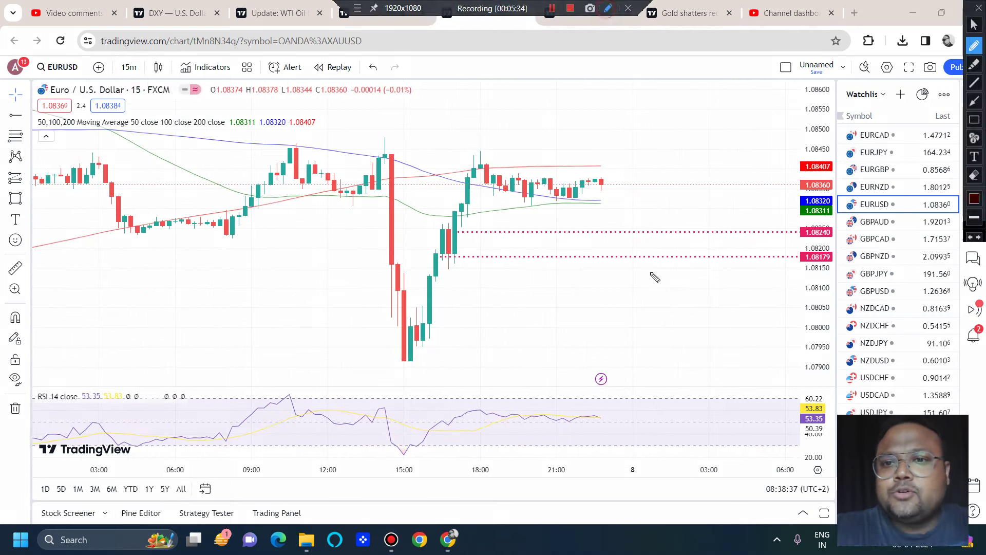
left_click_drag(576, 274, 573, 322)
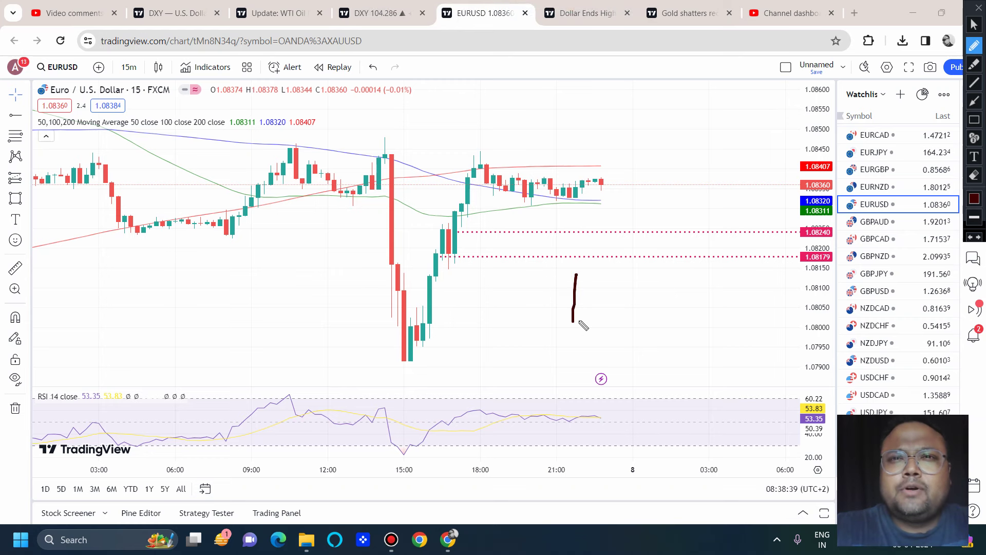
left_click(581, 320)
mouse_move(607, 274)
left_mouse_down()
mouse_move(696, 272)
mouse_move(729, 308)
left_mouse_up()
left_click_drag(736, 271, 738, 303)
left_click_drag(593, 355, 593, 411)
left_click(621, 394)
mouse_move(660, 355)
left_mouse_down()
mouse_move(708, 375)
mouse_move(701, 362)
mouse_move(738, 406)
left_mouse_up()
left_click_drag(749, 364, 759, 398)
mouse_move(735, 268)
left_mouse_down()
mouse_move(740, 288)
mouse_move(728, 308)
mouse_move(759, 303)
left_mouse_up()
left_click_drag(753, 280, 740, 342)
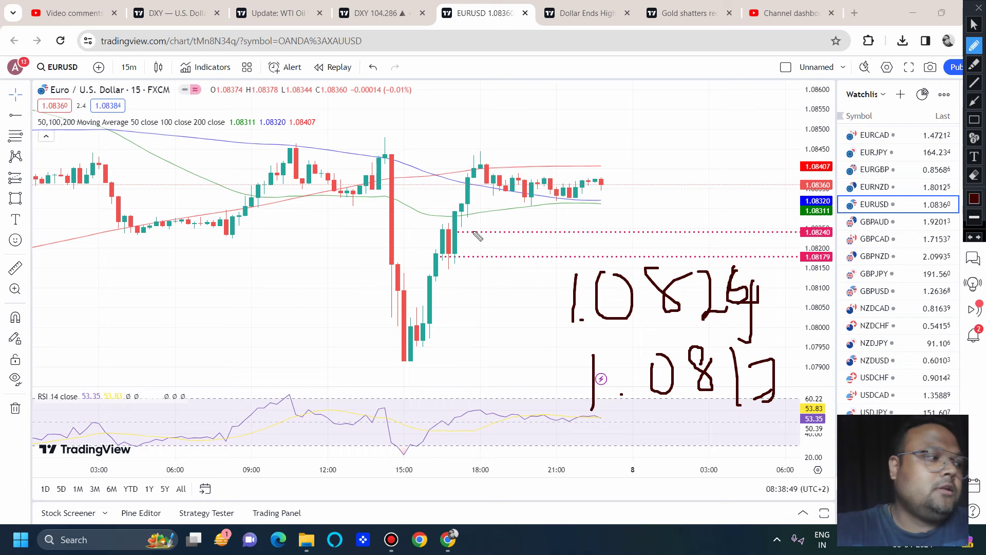
- Trace the dotted 1.08240 and 1.08179 levels with the pen, circle the 15m interval, and close the annotation
left_click_drag(465, 230, 596, 231)
left_click_drag(480, 260, 639, 263)
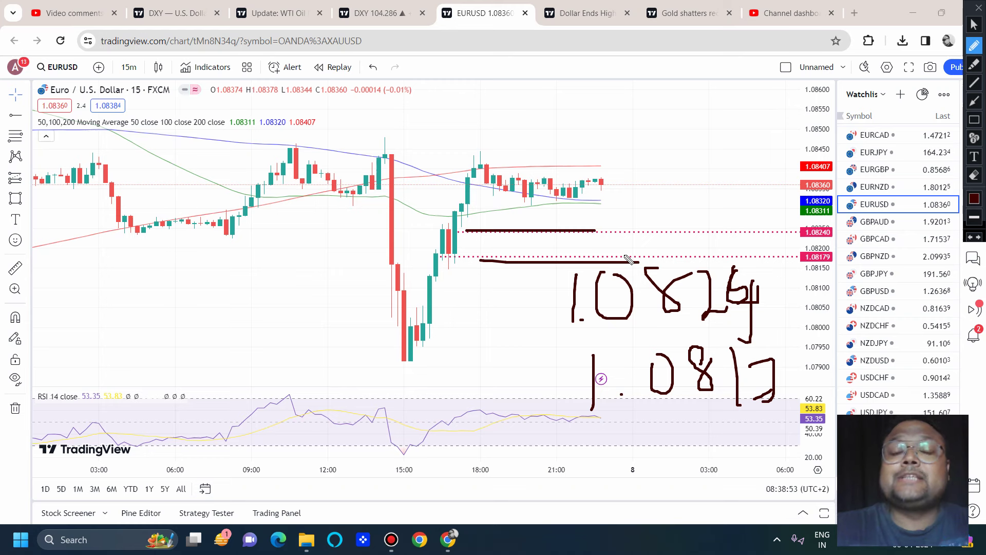
mouse_move(151, 60)
left_mouse_down()
mouse_move(138, 47)
mouse_move(119, 97)
mouse_move(147, 82)
mouse_move(146, 52)
left_mouse_up()
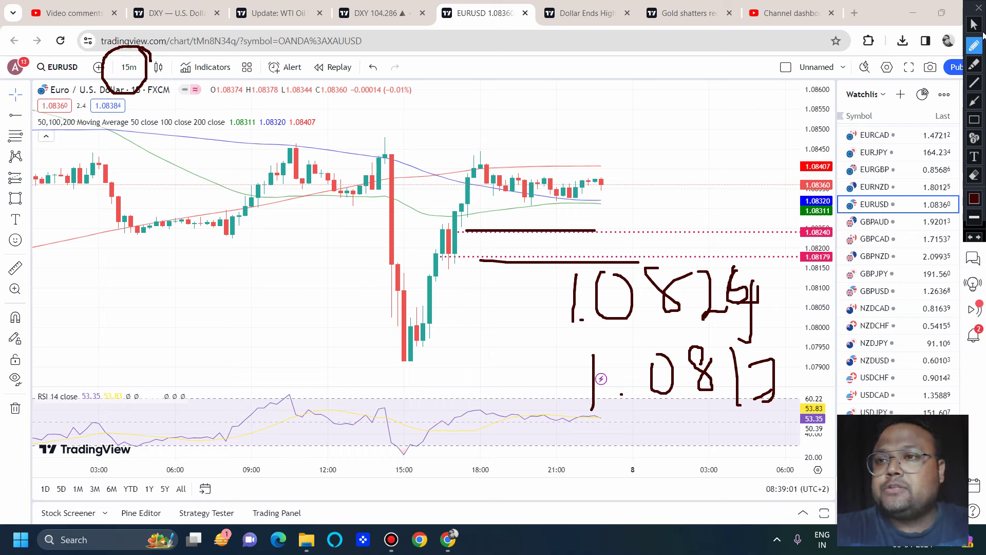
left_click(978, 7)
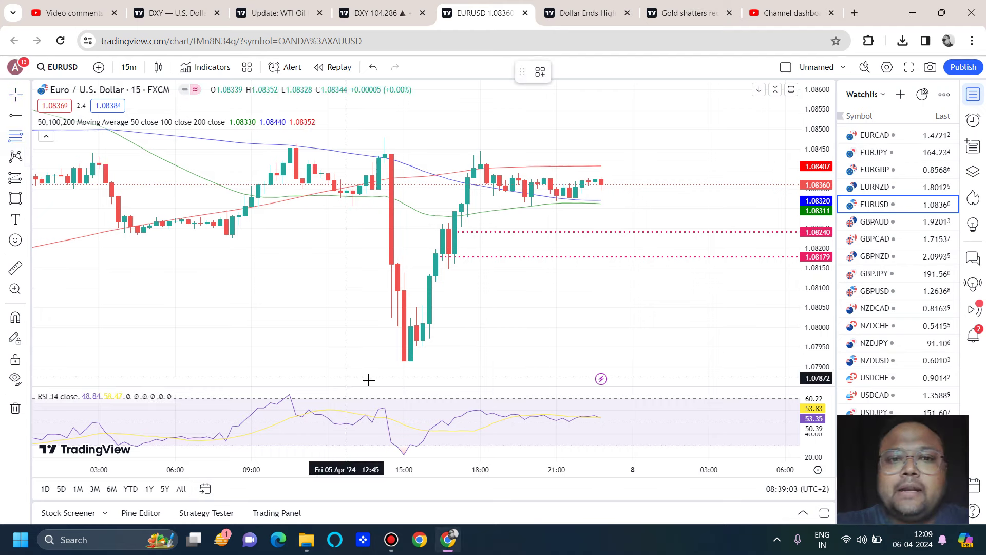
- Draw a Fibonacci retracement from the 1.07916 low to the 1.08441 high on EURUSD, and dismiss the Bing notification
key("alt+f")
left_click(398, 361)
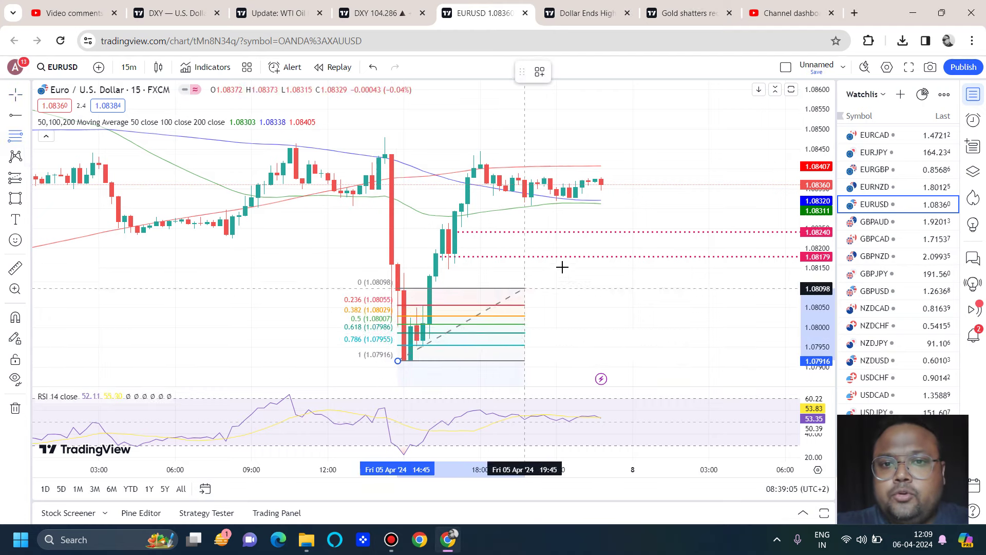
left_click(728, 153)
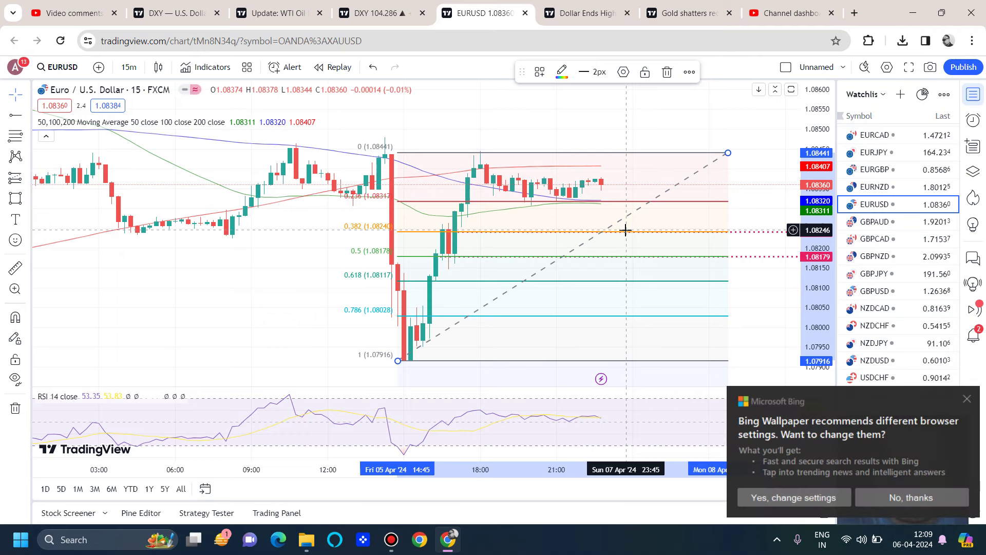
left_click(967, 399)
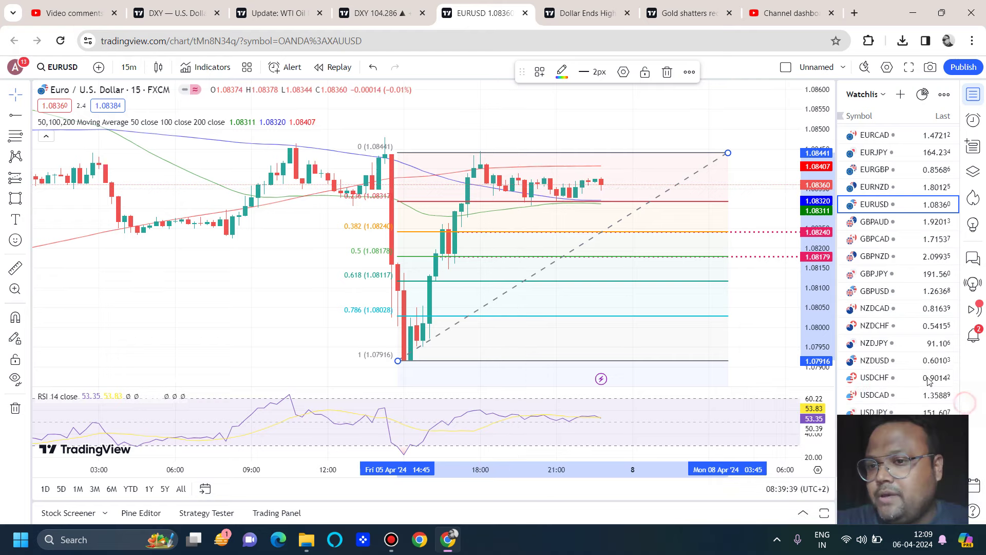
- Open the GBPUSD chart from the watchlist and switch it to the 4-hour interval
left_click(881, 291)
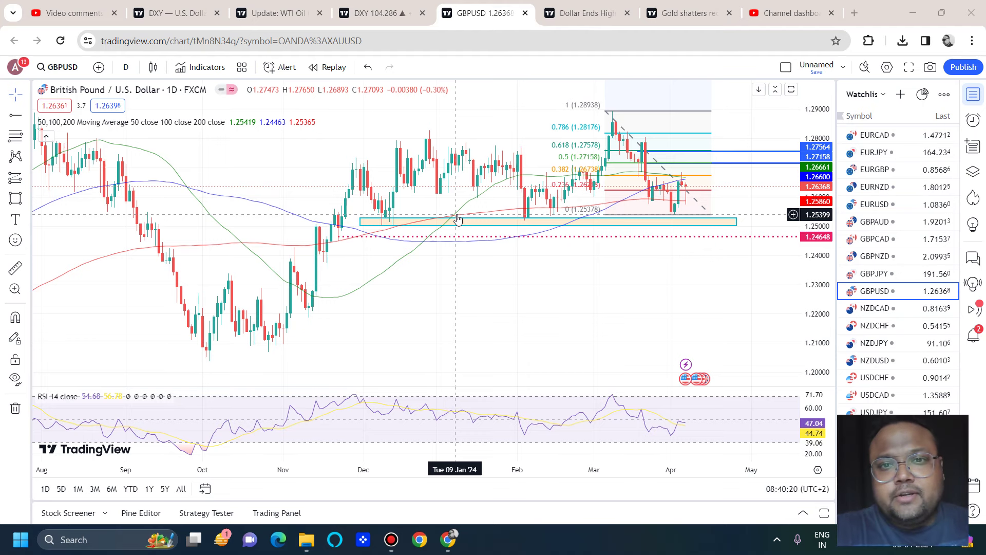
scroll(460, 216, "up", 2)
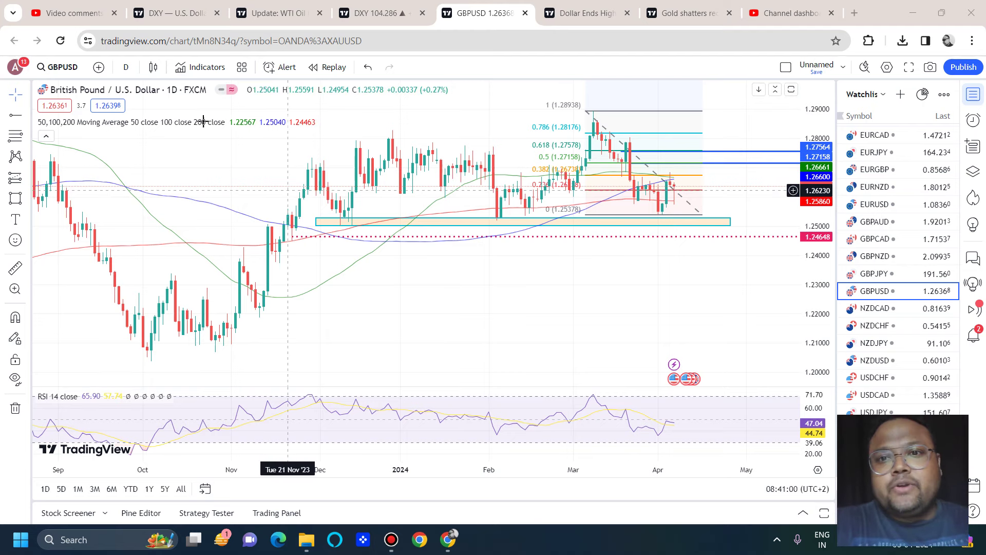
left_click(126, 67)
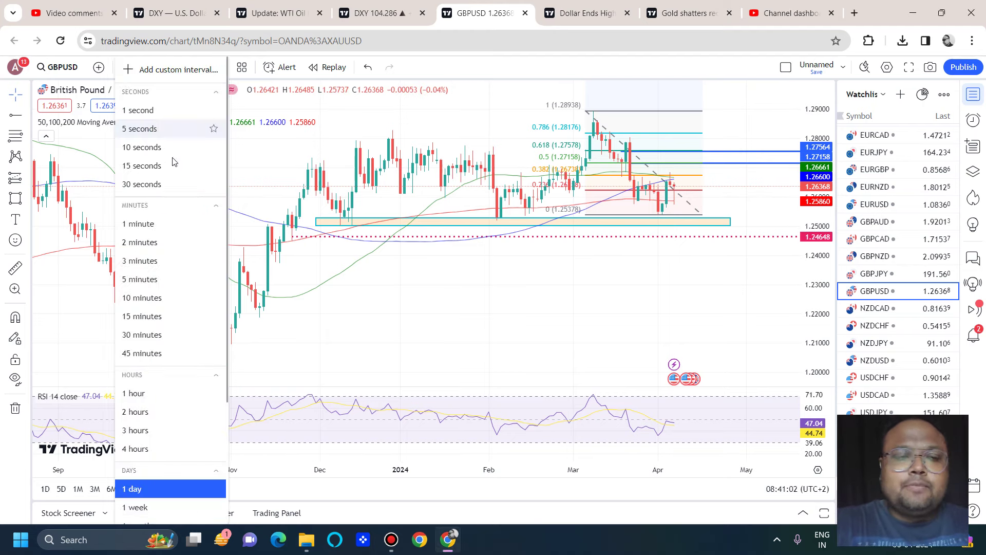
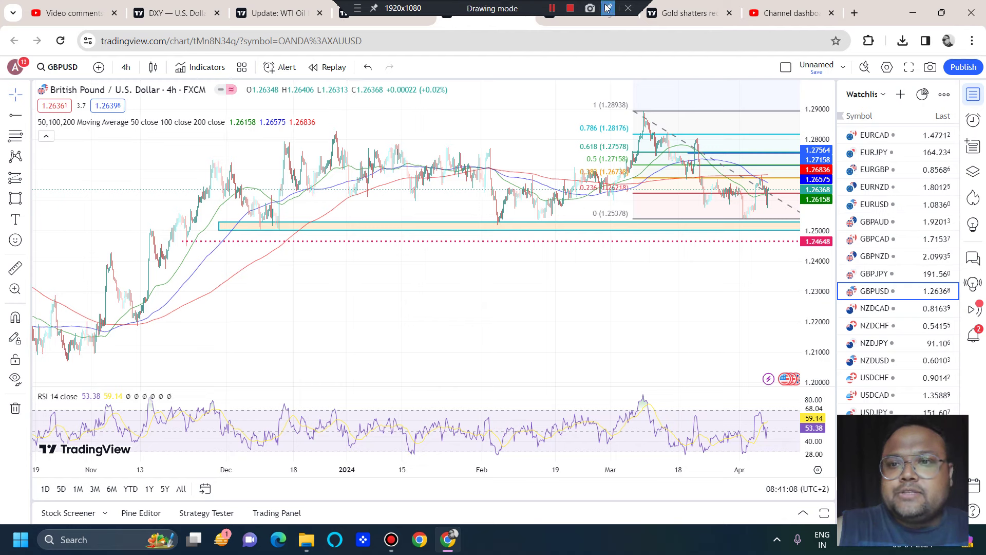
- Handwrite 1.2527 with the pen below the GBPUSD support zone
left_click_drag(515, 260, 516, 309)
left_click(541, 292)
left_click_drag(559, 252, 604, 303)
mouse_move(610, 257)
left_mouse_down()
mouse_move(637, 252)
mouse_move(646, 301)
mouse_move(637, 314)
left_mouse_up()
left_click_drag(656, 256, 707, 309)
left_click_drag(710, 253, 723, 281)
left_click_drag(697, 267, 707, 264)
- Handwrite 1.2500 beneath the 1.2527 note on the GBPUSD chart
left_click_drag(549, 345, 559, 402)
left_click(590, 385)
mouse_move(600, 354)
left_mouse_down()
mouse_move(614, 350)
mouse_move(646, 383)
left_mouse_up()
mouse_move(649, 352)
left_mouse_down()
mouse_move(670, 348)
mouse_move(684, 390)
mouse_move(716, 343)
left_mouse_up()
left_click_drag(729, 368, 701, 348)
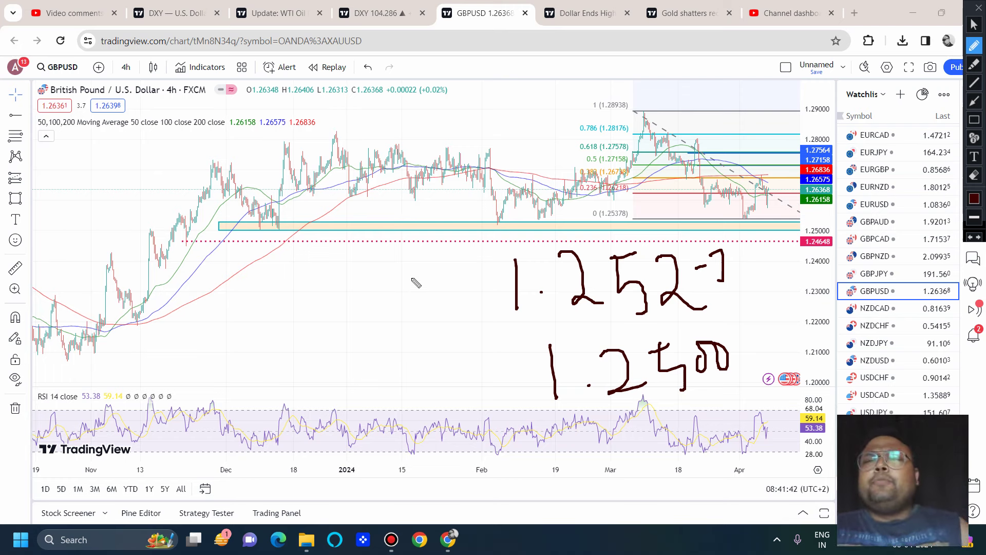
- Draw an arrow pointing at the two price notes and a path dipping below support before rebounding, and close the annotation
left_click_drag(391, 347, 454, 336)
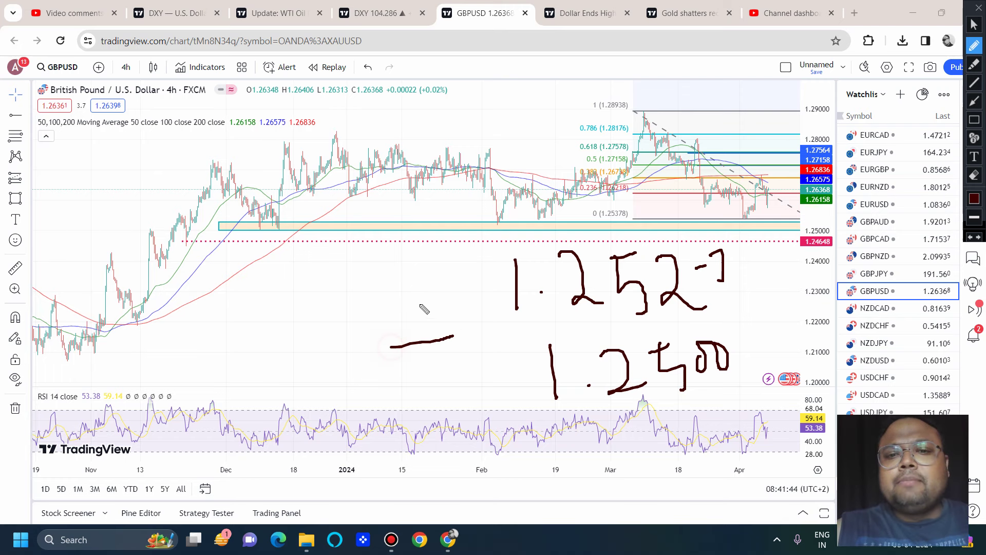
left_click_drag(421, 305, 405, 410)
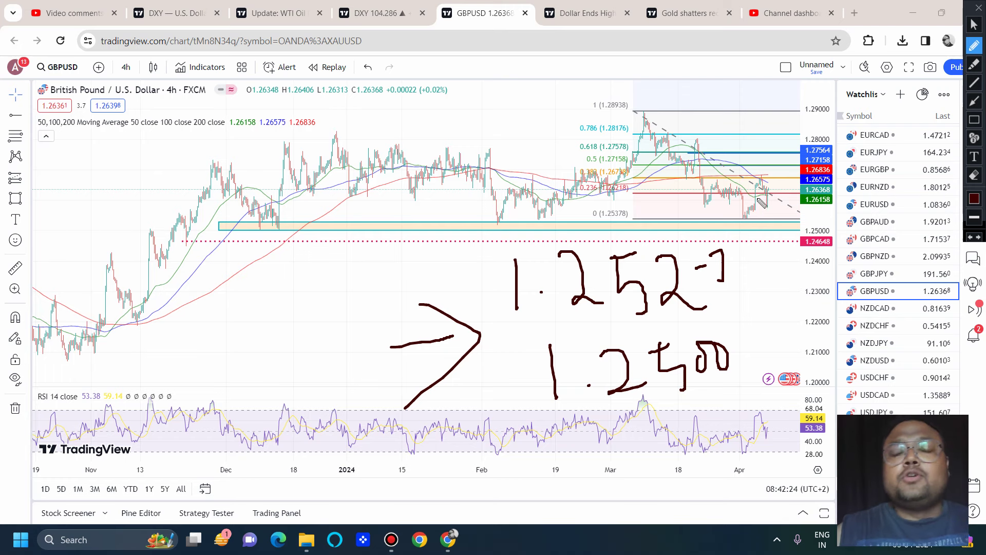
mouse_move(768, 214)
left_mouse_down()
mouse_move(773, 235)
mouse_move(812, 260)
mouse_move(827, 182)
mouse_move(848, 236)
left_mouse_up()
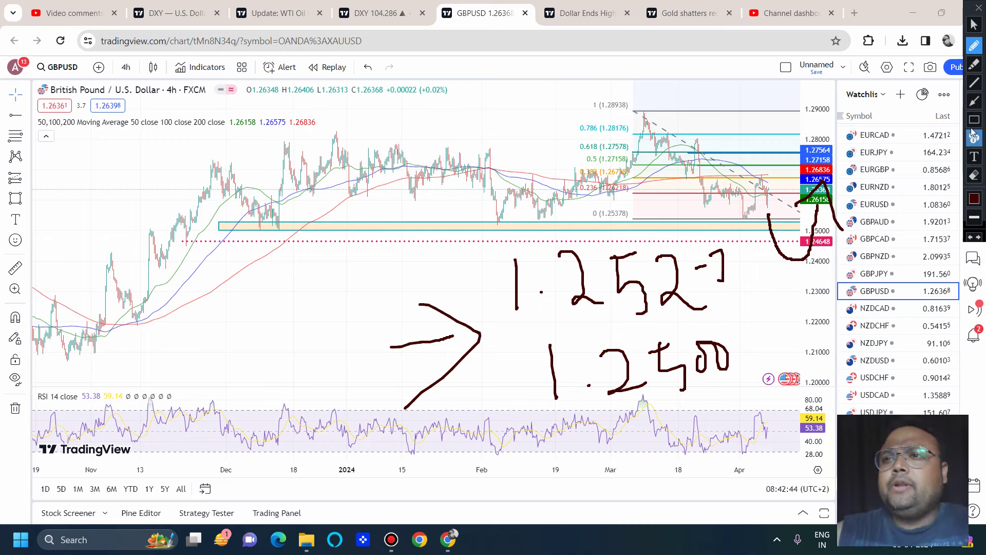
left_click(979, 10)
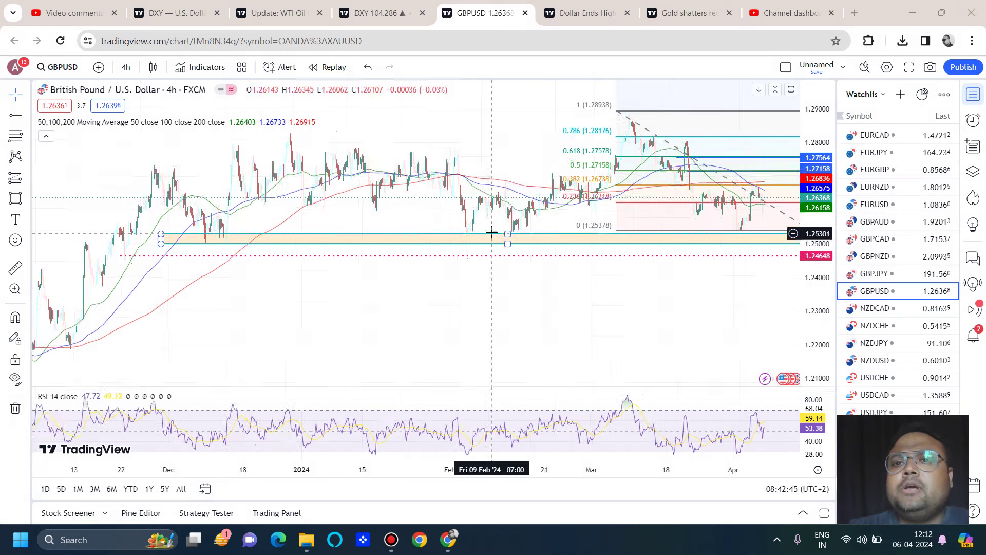
- Draw an upward arrow with the pen from the latest GBPUSD candles through the 0.382 level towards the 0.5 Fibonacci level
scroll(502, 220, "up", 5)
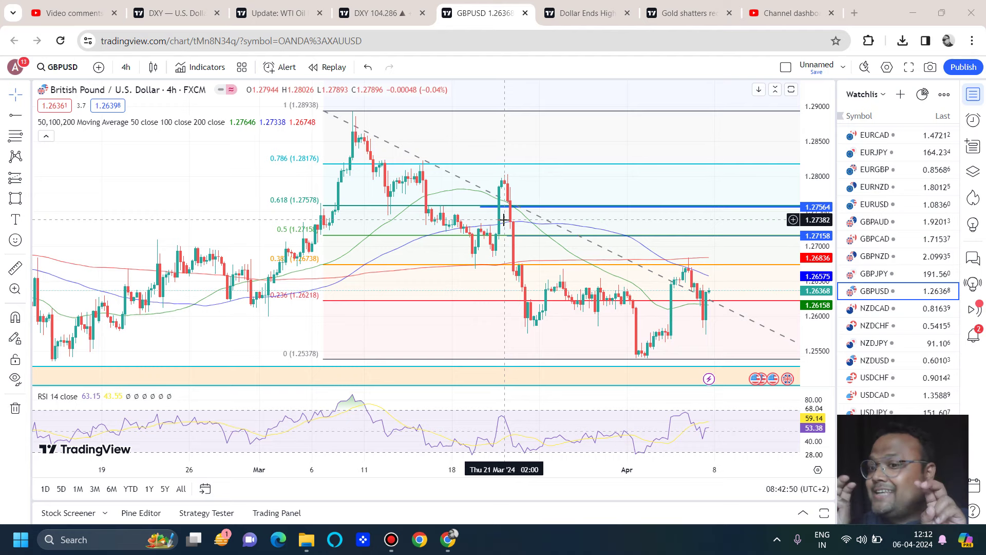
mouse_move(575, 7)
left_click(607, 11)
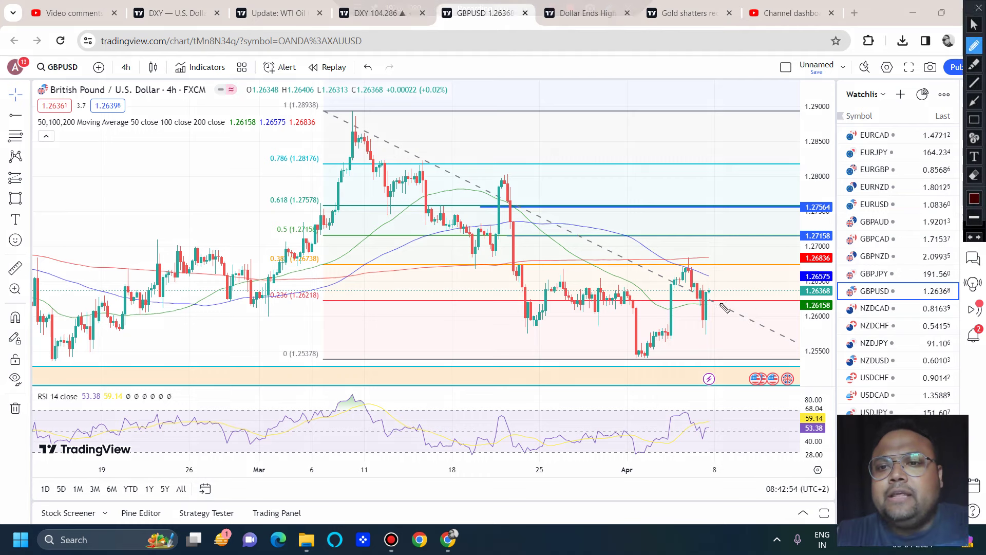
mouse_move(718, 288)
left_mouse_down()
mouse_move(720, 229)
mouse_move(746, 267)
left_mouse_up()
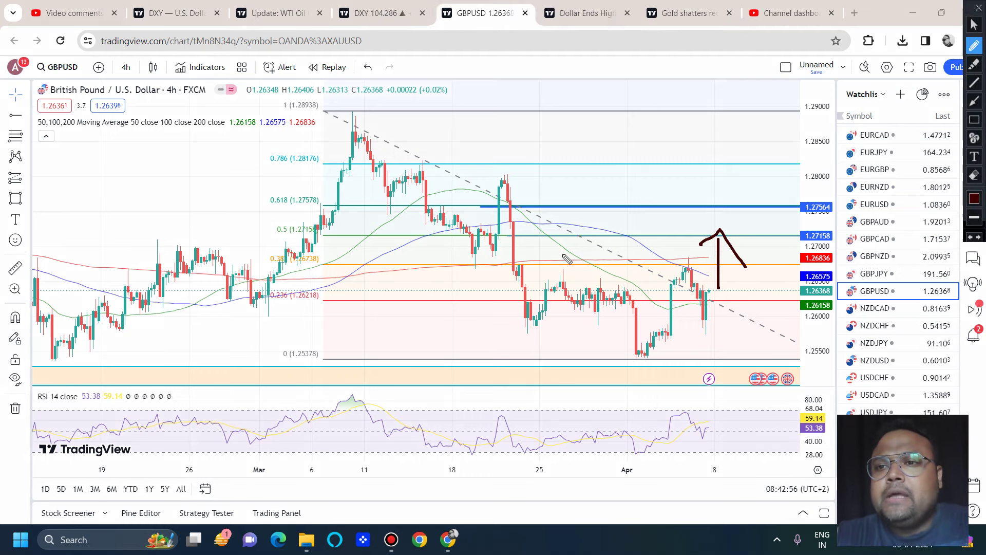
- Handwrite the resistance range 1.2755–60 near the high of the GBPUSD chart
mouse_move(567, 94)
left_mouse_down()
mouse_move(573, 128)
mouse_move(637, 129)
left_mouse_up()
left_click(580, 121)
left_click_drag(637, 94, 658, 117)
mouse_move(689, 87)
left_mouse_down()
mouse_move(673, 105)
mouse_move(684, 135)
left_mouse_up()
mouse_move(742, 89)
left_mouse_down()
mouse_move(721, 105)
mouse_move(729, 124)
mouse_move(800, 102)
left_mouse_up()
mouse_move(843, 75)
left_mouse_down()
mouse_move(845, 109)
mouse_move(853, 78)
left_mouse_up()
- Handwrite the resistance range 1.2715 20 beneath the 1.2755–60 note, above the upward arrow
left_click_drag(579, 168, 595, 229)
left_click(612, 215)
mouse_move(624, 176)
left_mouse_down()
mouse_move(636, 214)
mouse_move(662, 211)
left_mouse_up()
mouse_move(665, 175)
left_mouse_down()
mouse_move(684, 218)
mouse_move(691, 201)
left_mouse_up()
mouse_move(698, 177)
left_mouse_down()
mouse_move(698, 211)
mouse_move(763, 206)
left_mouse_up()
left_click_drag(768, 177, 776, 180)
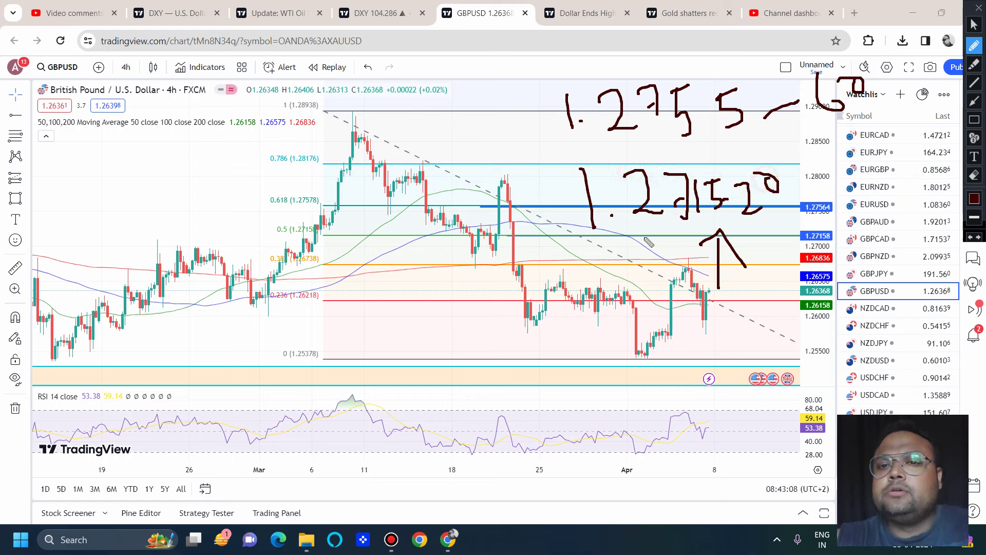
- Emphasise the 0.5 and 0.618 Fibonacci levels, the support zone and the 1.2715 note with short pen strokes
left_click_drag(540, 236, 582, 236)
left_click_drag(538, 208, 574, 211)
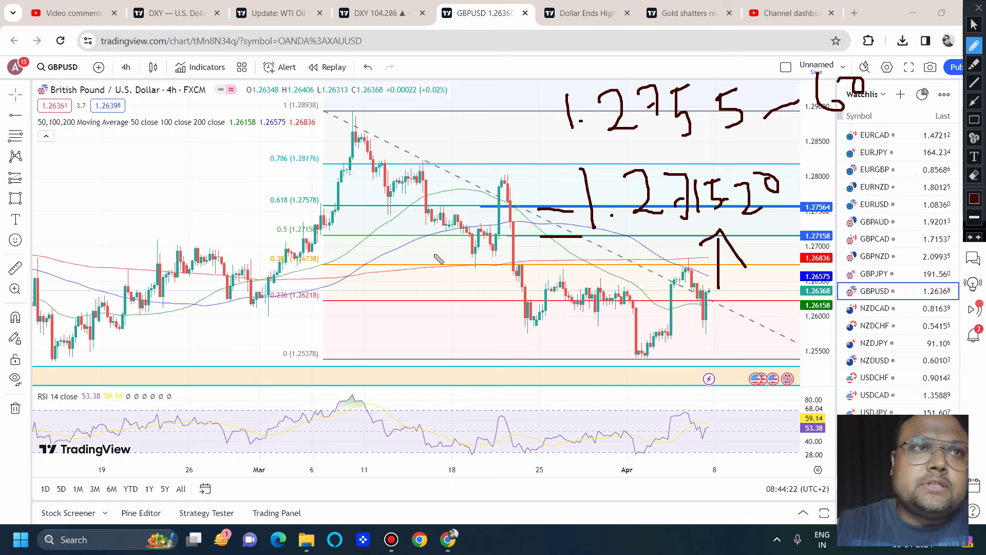
left_click_drag(619, 381, 730, 348)
left_click_drag(648, 224, 691, 205)
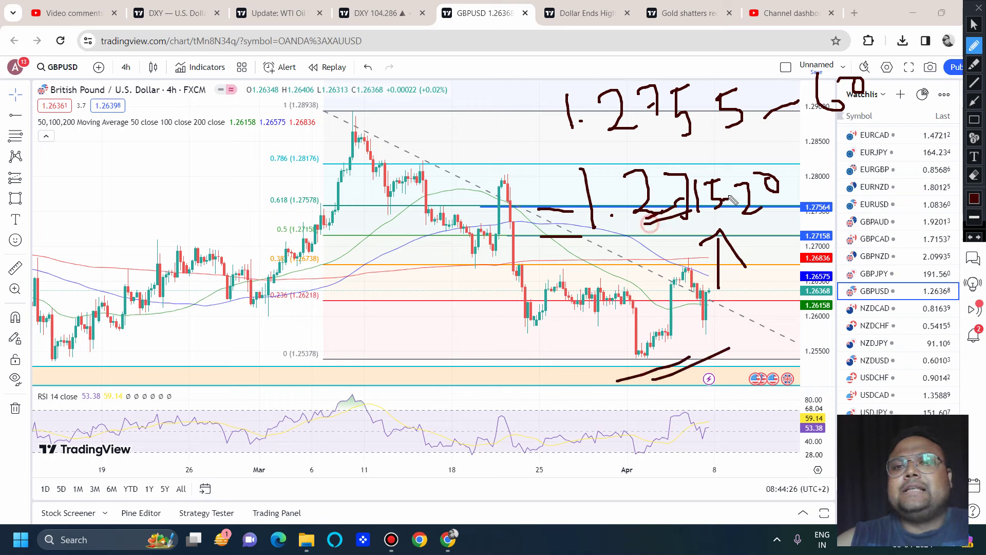